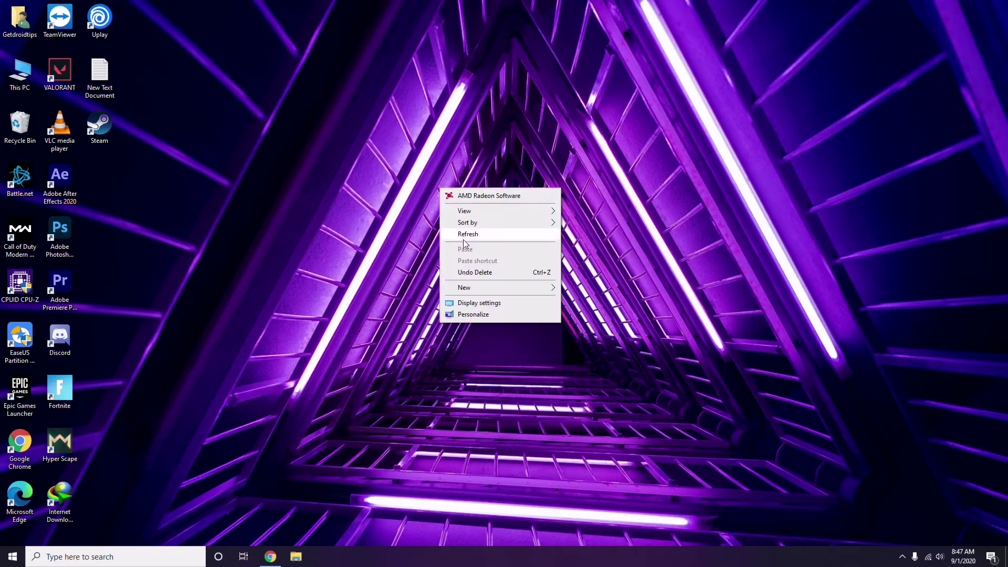
left_click(466, 234)
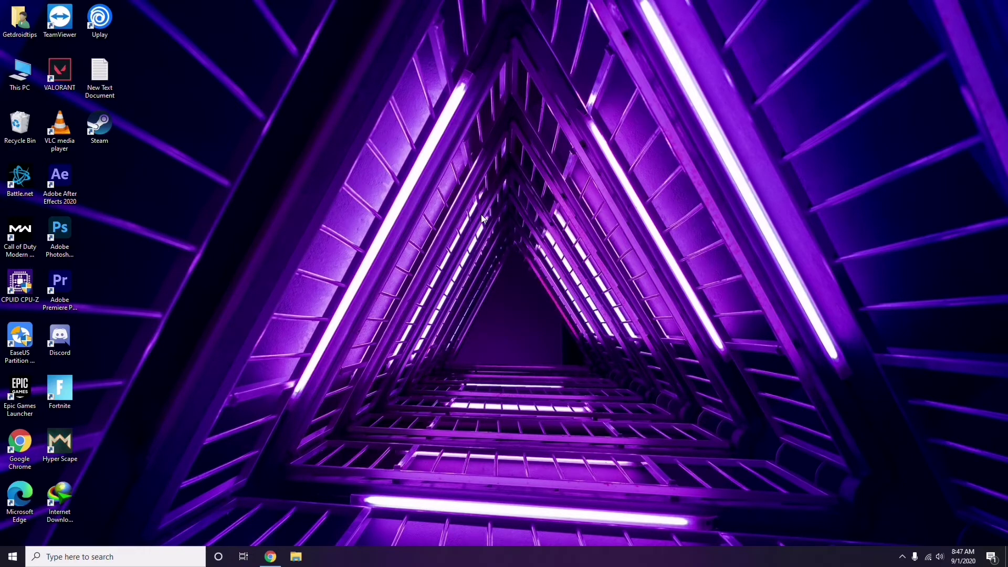
right_click(382, 147)
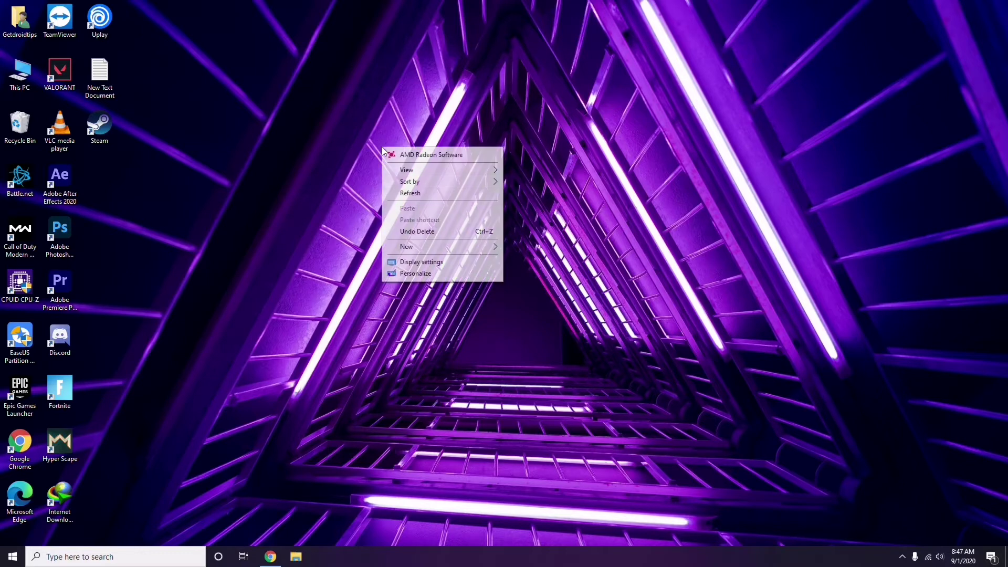
left_click(409, 193)
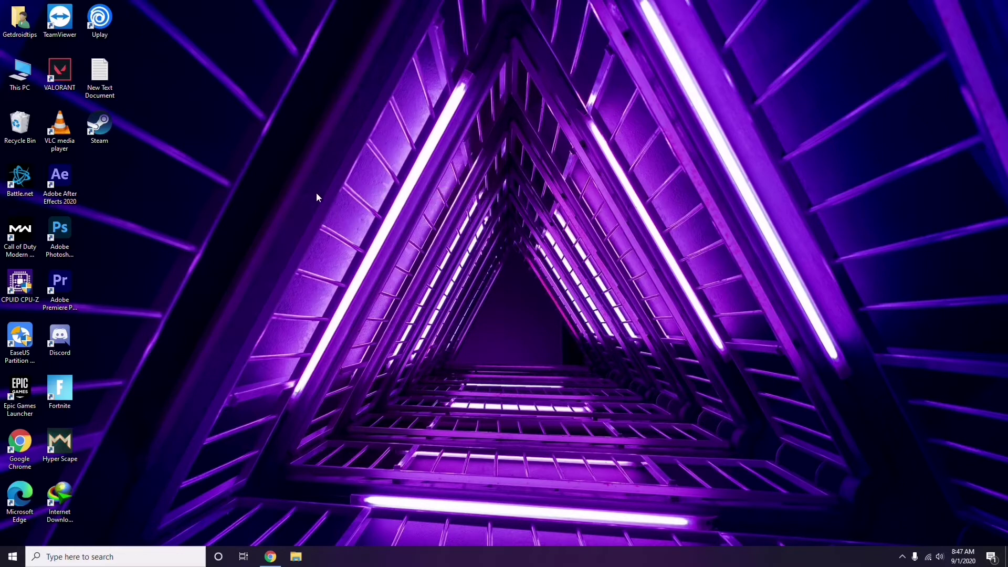
- Examine the PC's device categories in Device Manager through Computer Management, and close the console
right_click(22, 88)
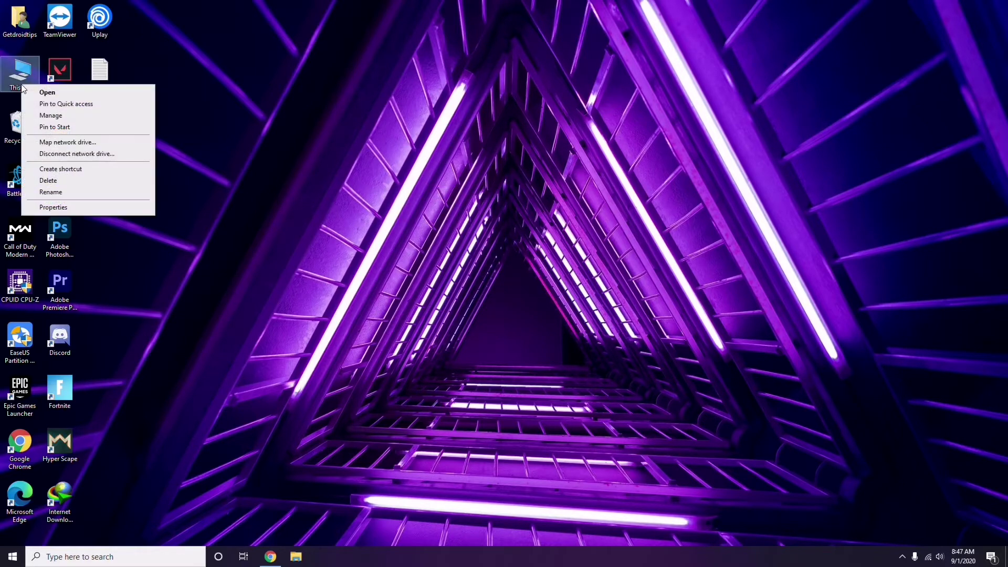
left_click(53, 115)
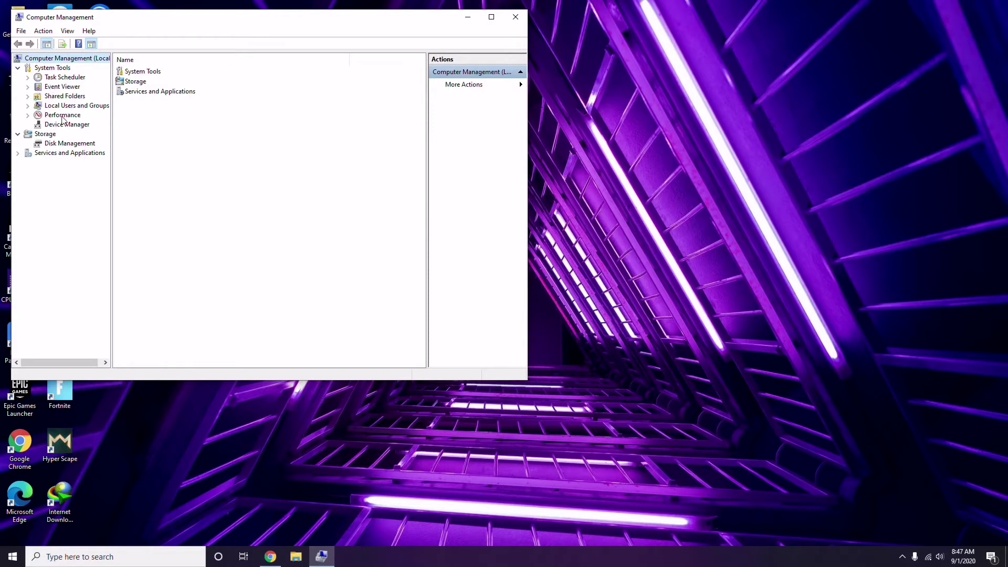
left_click(61, 124)
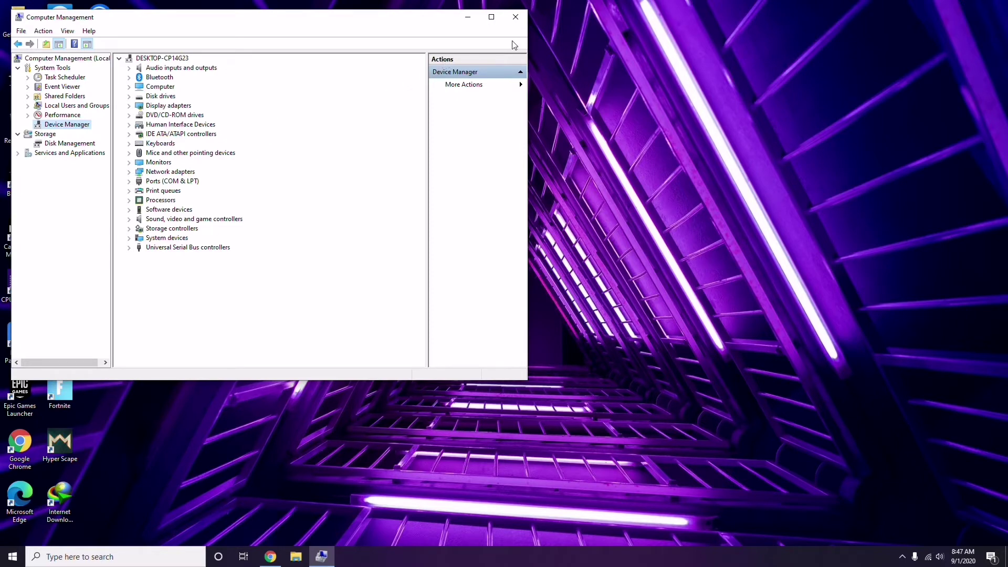
left_click(515, 17)
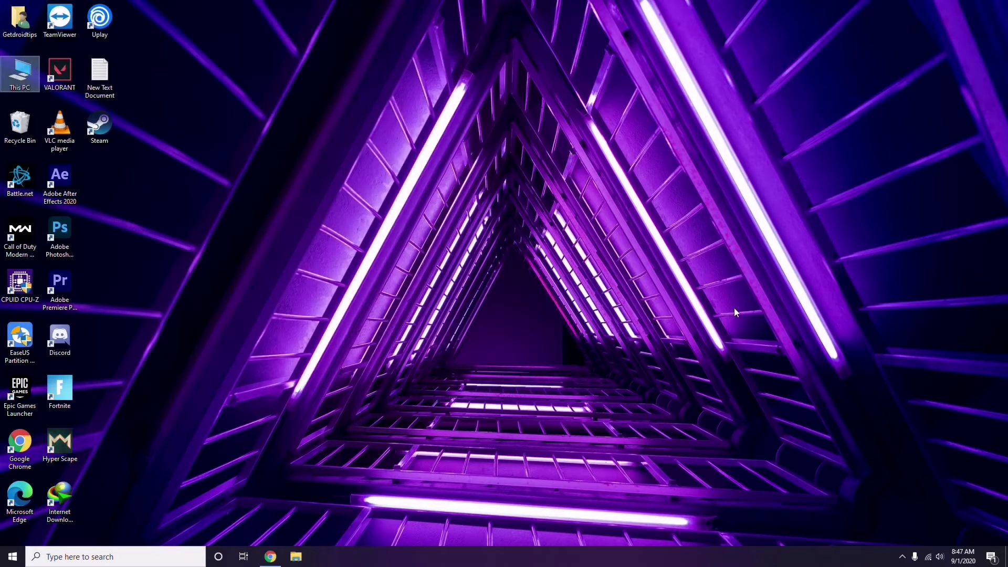
- Switch to AMD Radeon Software, examine its System, Graphics, Display and Home pages for driver information, and close it
left_click(903, 559)
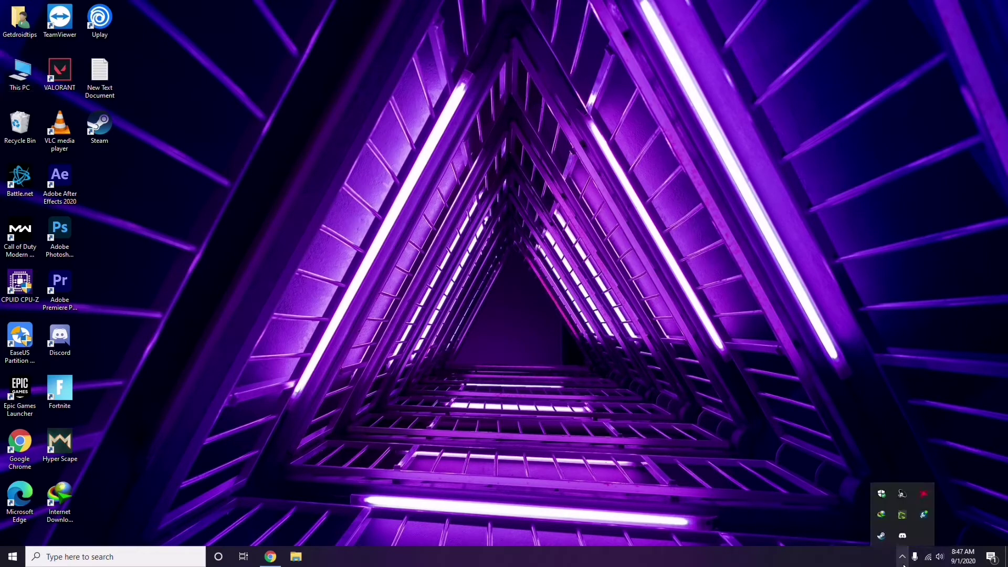
left_click(924, 495)
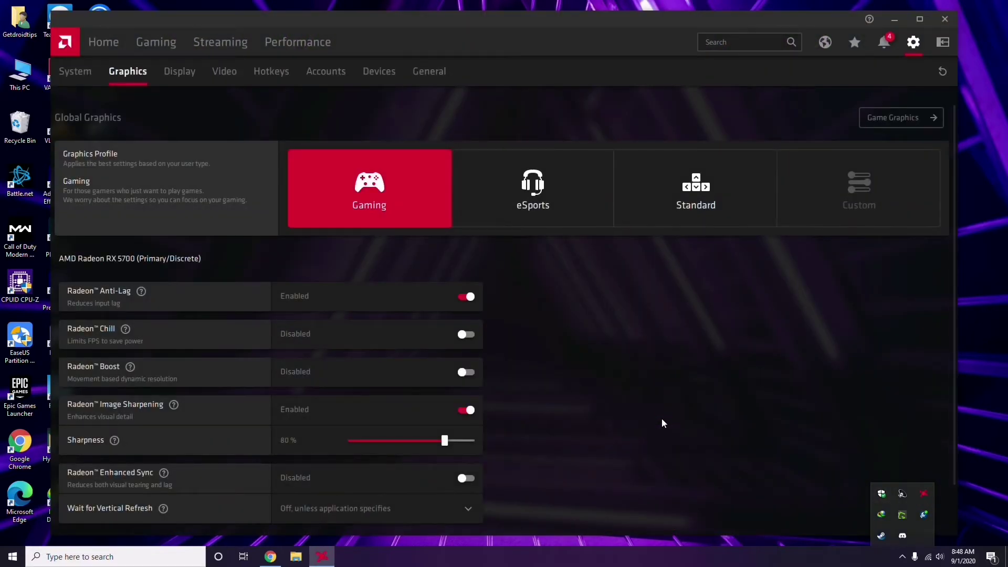
left_click(87, 74)
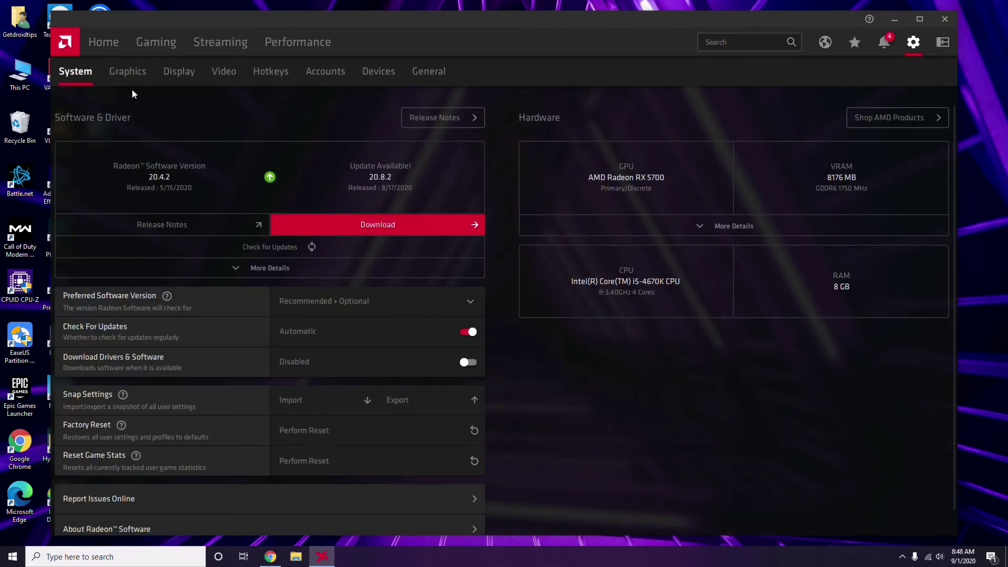
left_click(124, 76)
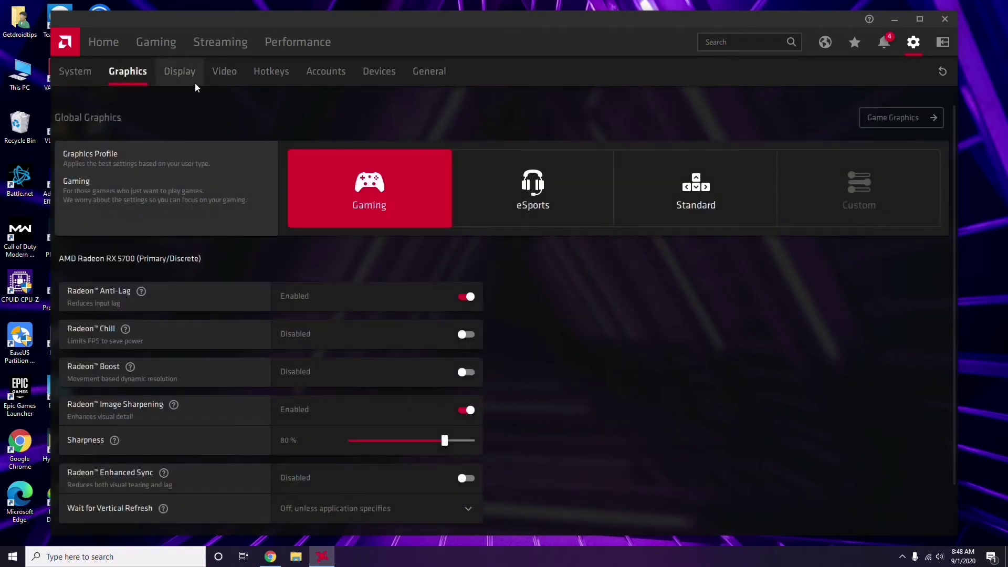
left_click(191, 78)
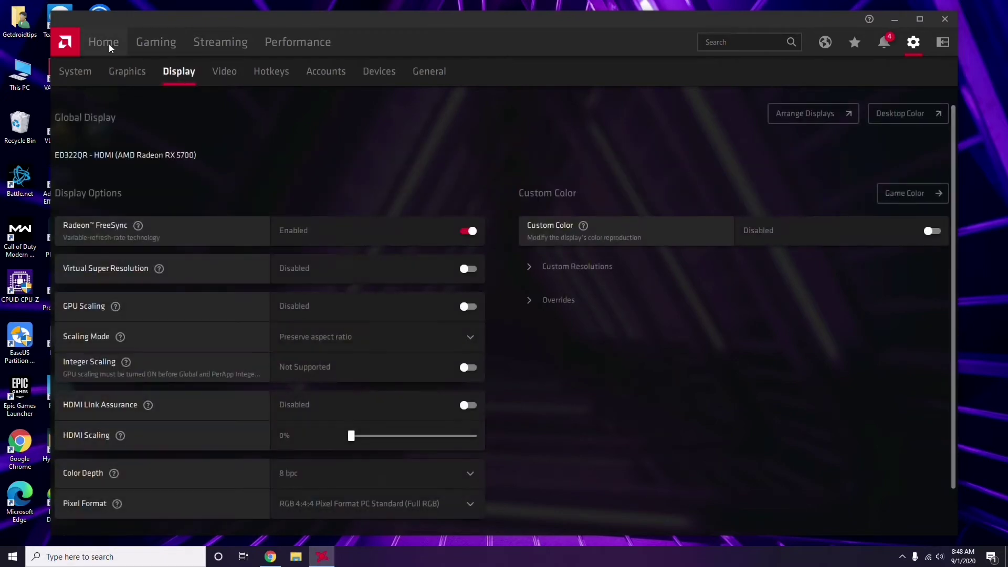
left_click(109, 46)
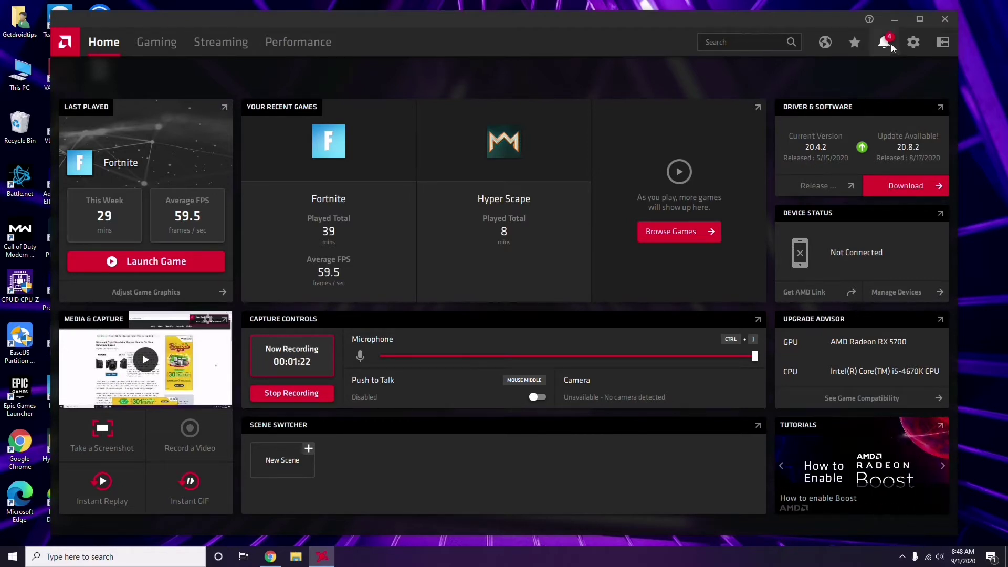
left_click(945, 20)
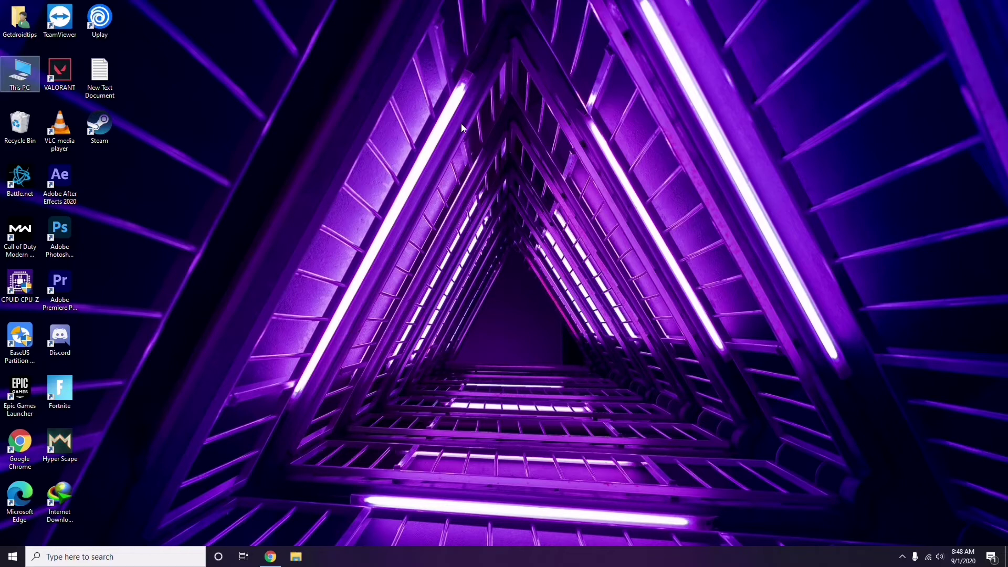
right_click(211, 136)
left_click(233, 182)
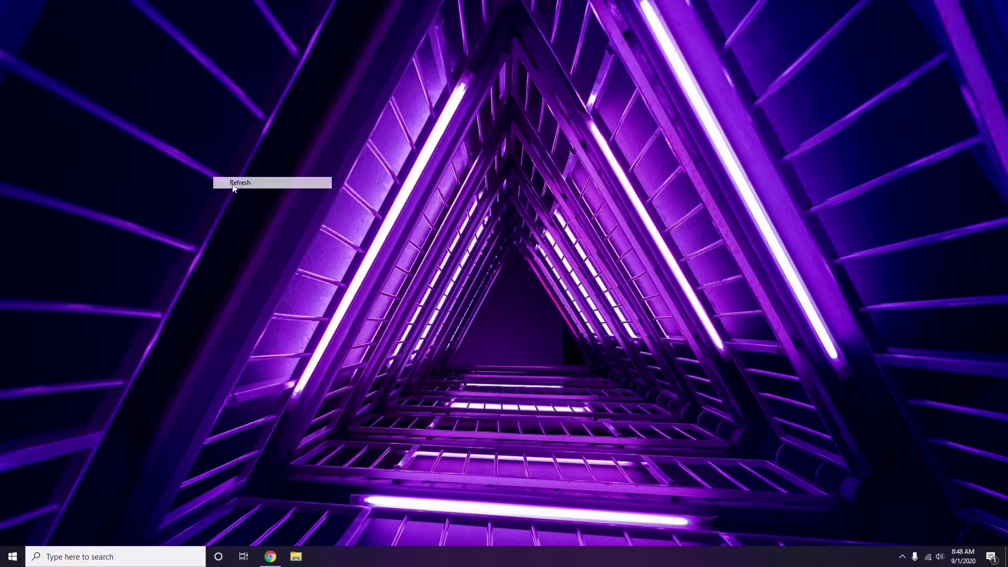
- Switch to Steam, disable the Steam Overlay while in-game in the settings, save the change and close Steam
double_click(101, 133)
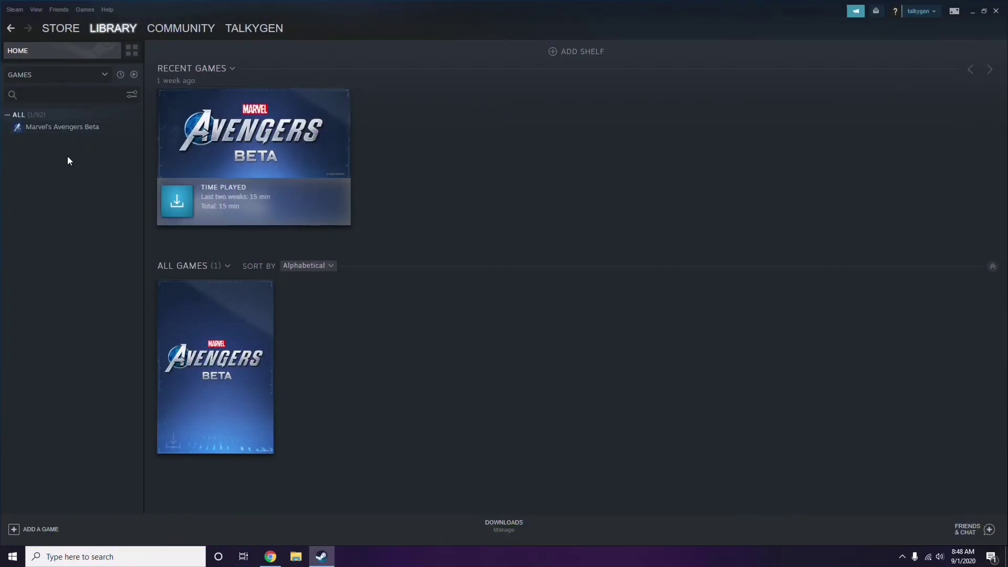
left_click(13, 10)
left_click(34, 76)
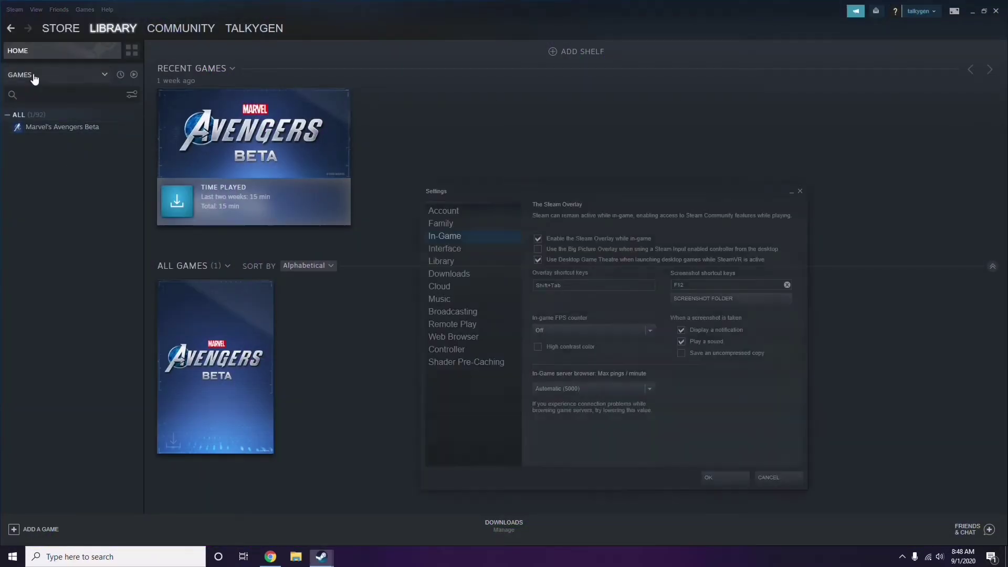
left_click_drag(610, 197, 559, 115)
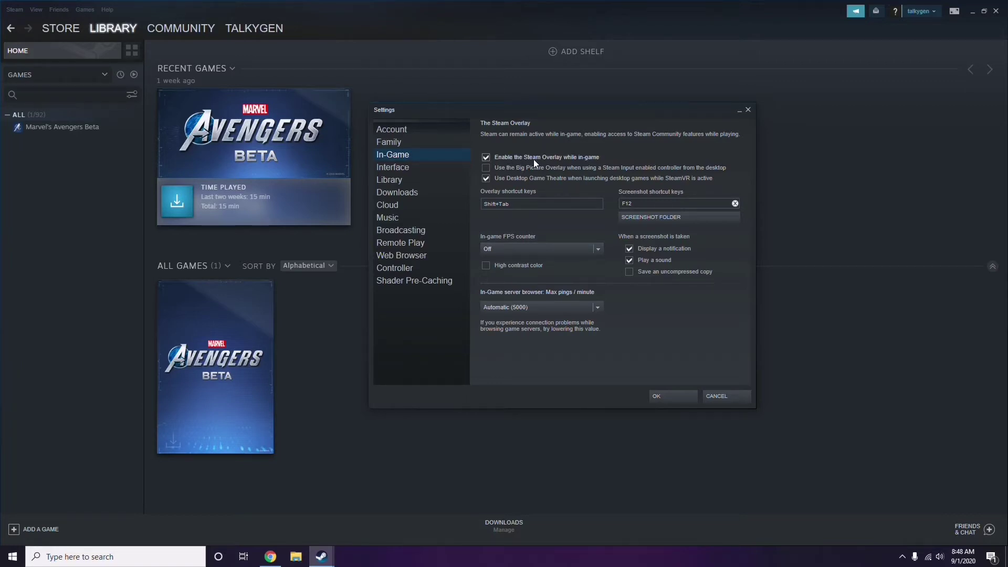
left_click(554, 159)
left_click(660, 396)
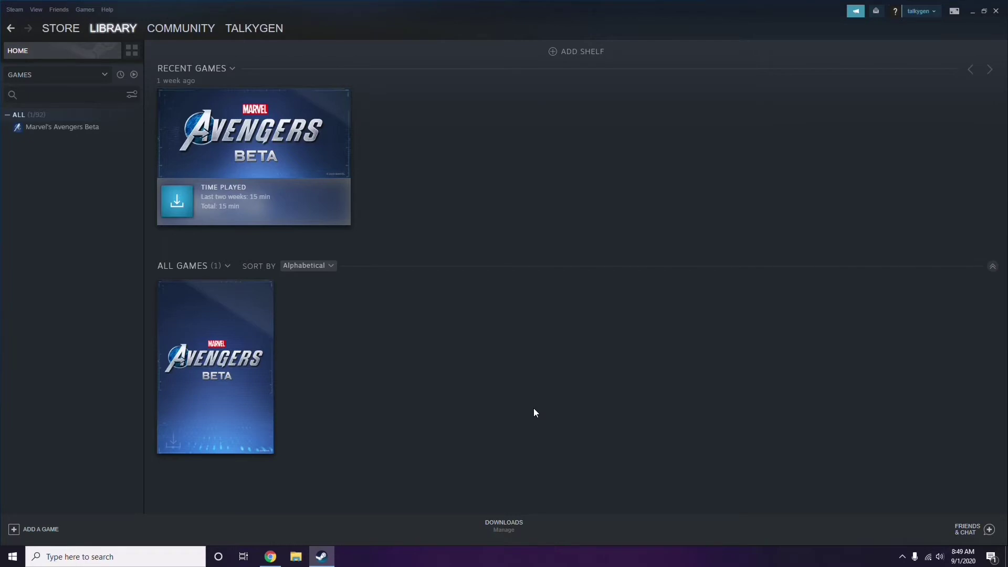
left_click(996, 11)
right_click(411, 172)
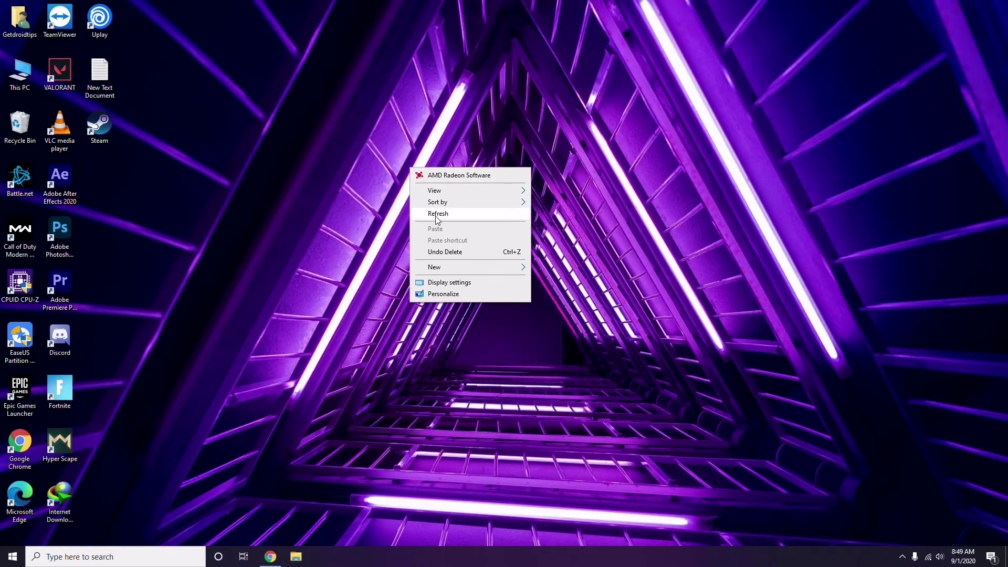
left_click(437, 219)
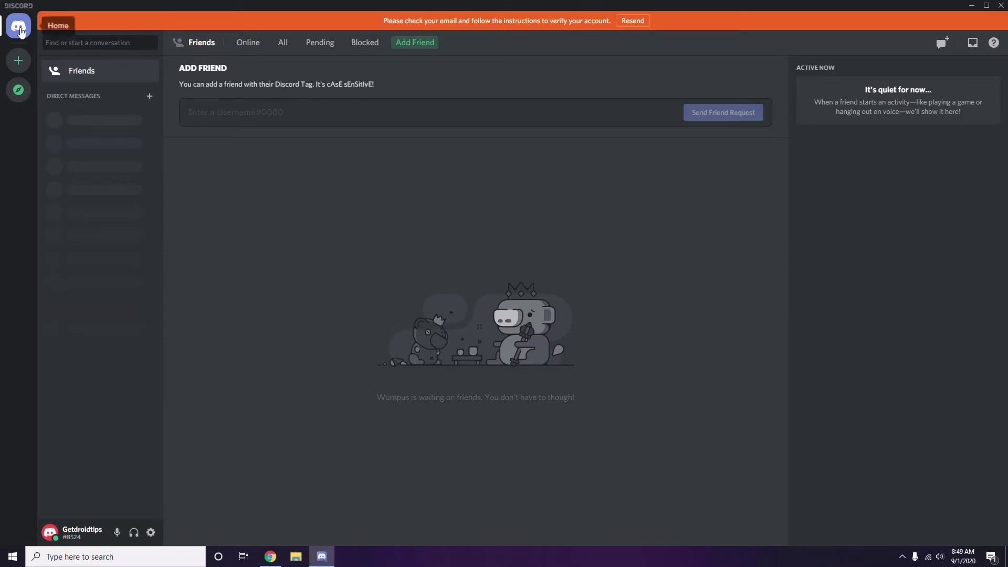
- Turn off the OpenH264 Video Codec in the Voice & Video user settings, and review the voice processing and Quality of Service options
left_click(151, 533)
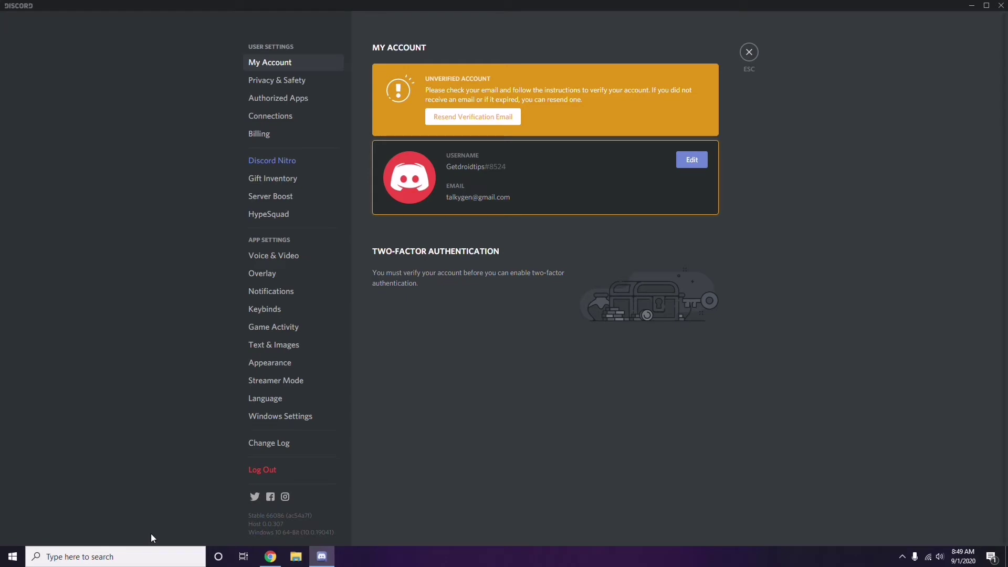
left_click(268, 256)
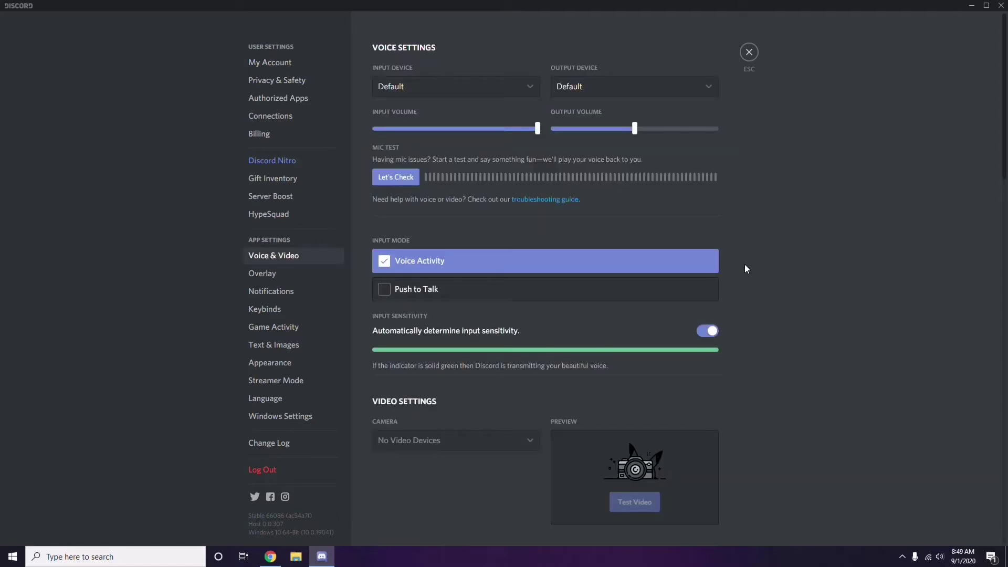
scroll(769, 255, "down", 2)
scroll(769, 255, "down", 6)
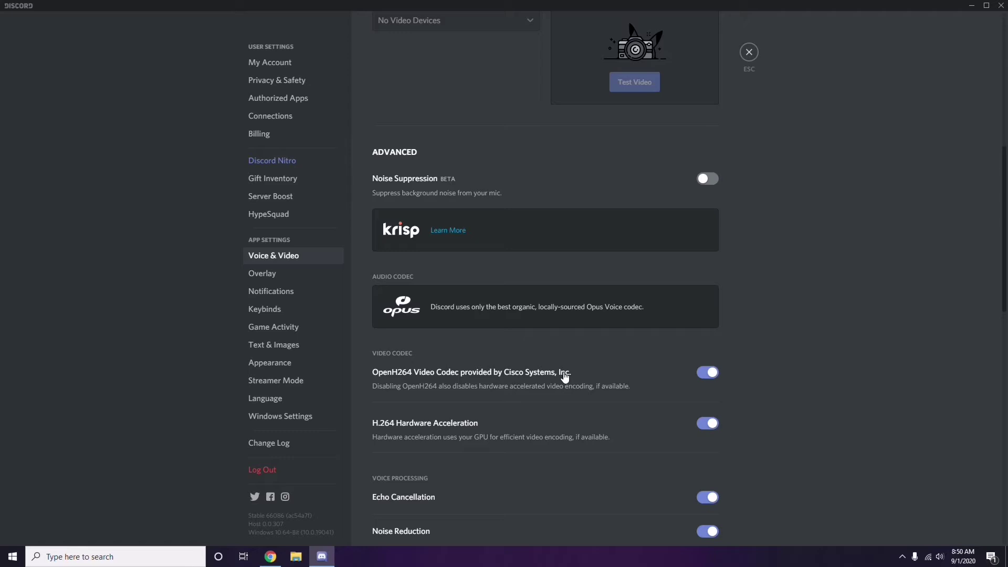
left_click(705, 372)
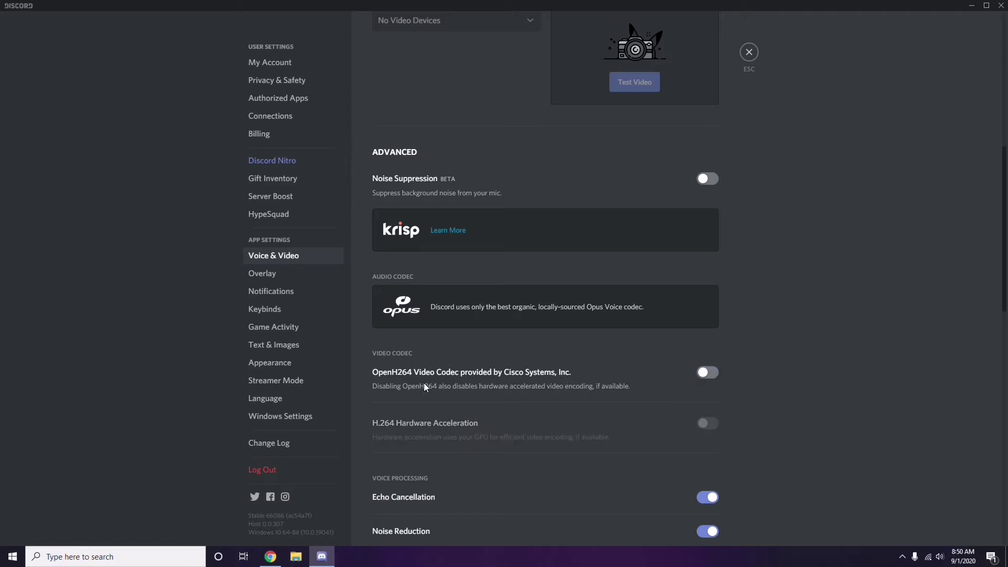
scroll(520, 376, "down", 2)
scroll(520, 376, "down", 4)
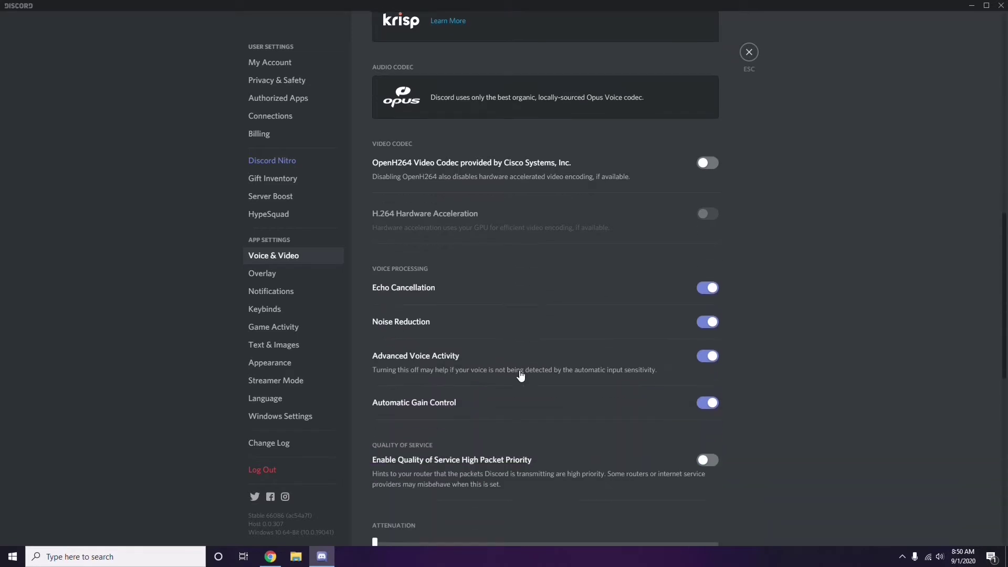
scroll(520, 375, "up", 1)
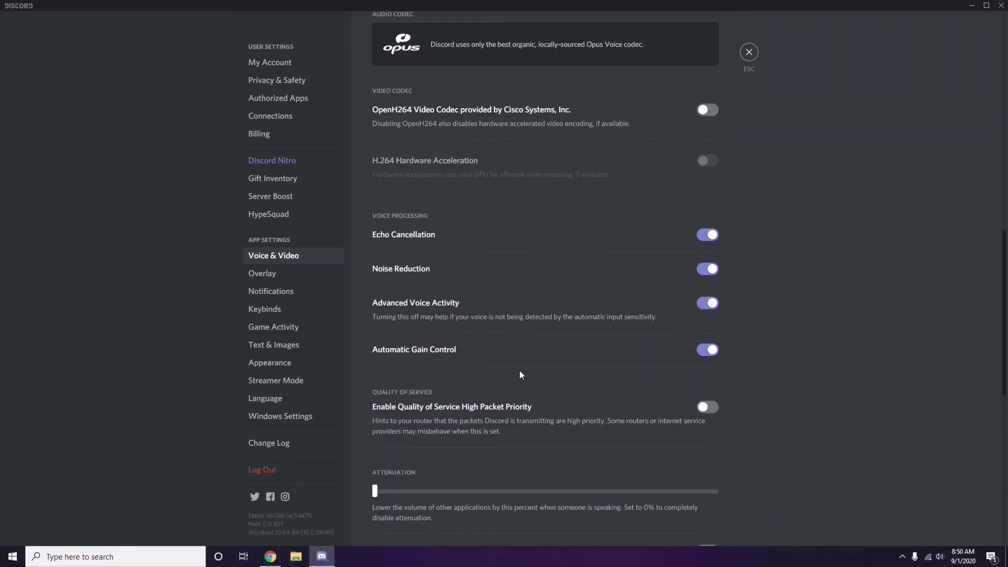
- Turn off the in-game overlay in the Overlay settings
left_click(265, 277)
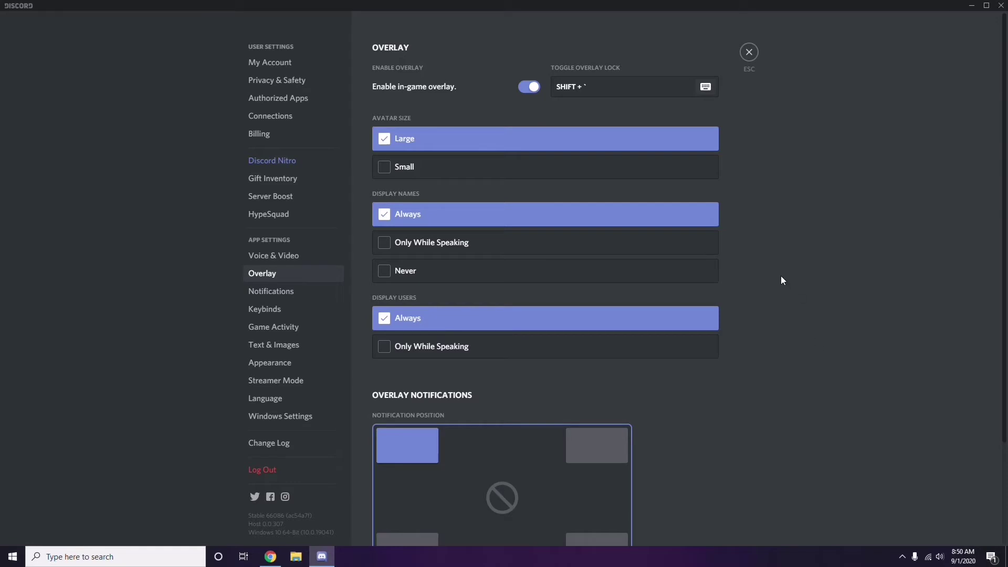
scroll(780, 276, "down", 1)
scroll(779, 275, "up", 1)
left_click(525, 88)
- Turn off Hardware Acceleration in the advanced Appearance settings and accept the relaunch of Discord
left_click(278, 365)
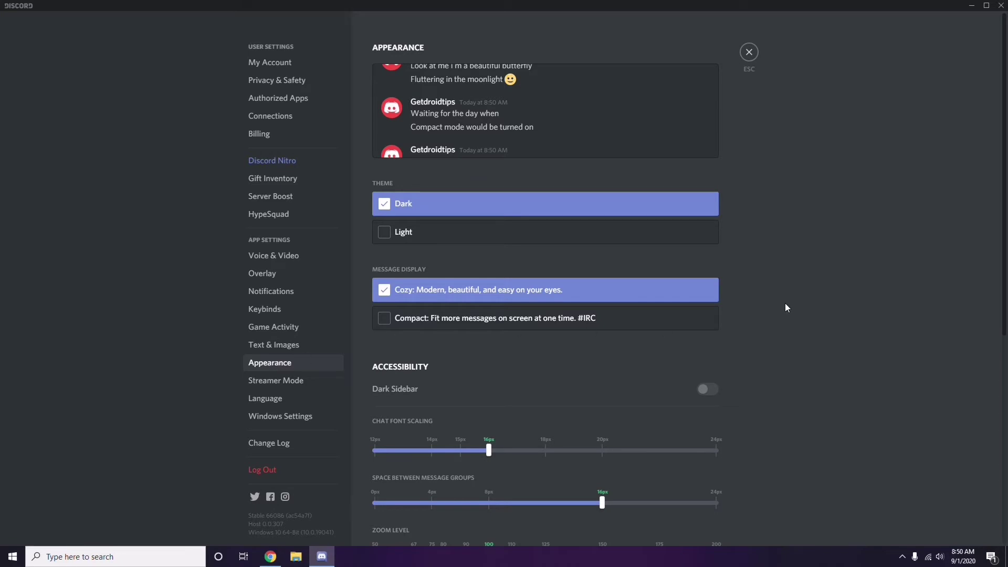
scroll(786, 308, "down", 6)
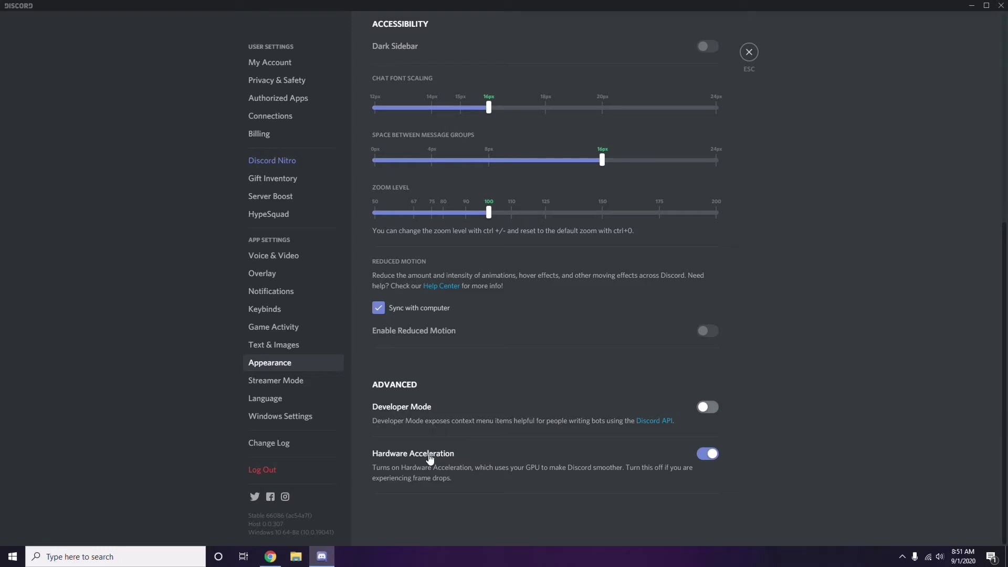
left_click(705, 455)
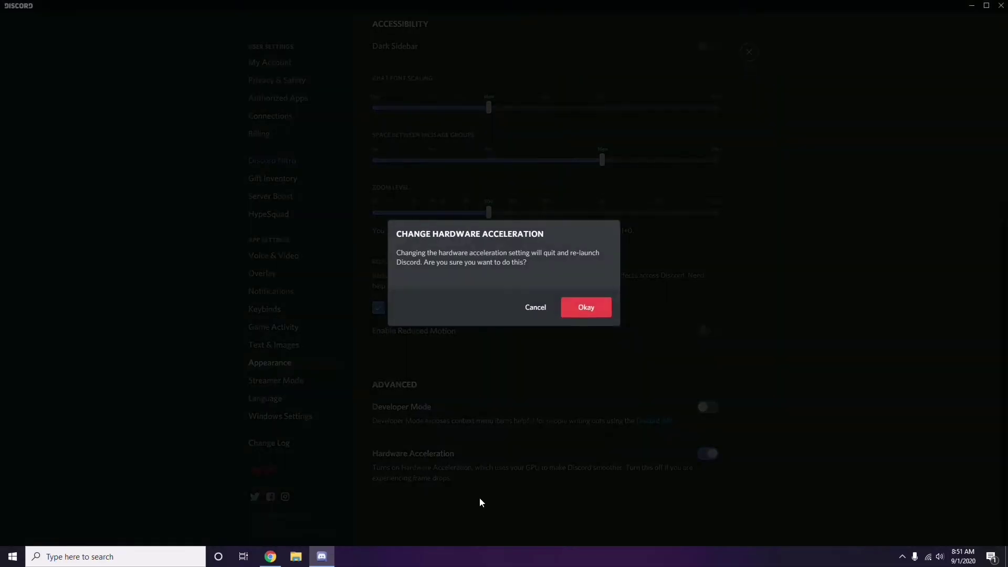
left_click(580, 309)
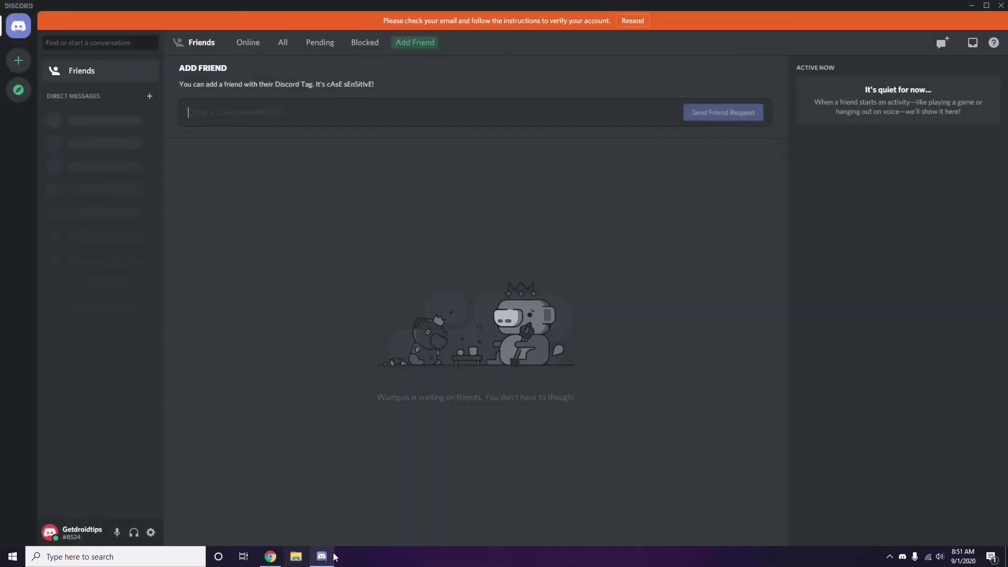
- Minimize Discord and refresh the desktop
left_click(972, 6)
right_click(401, 134)
left_click(427, 179)
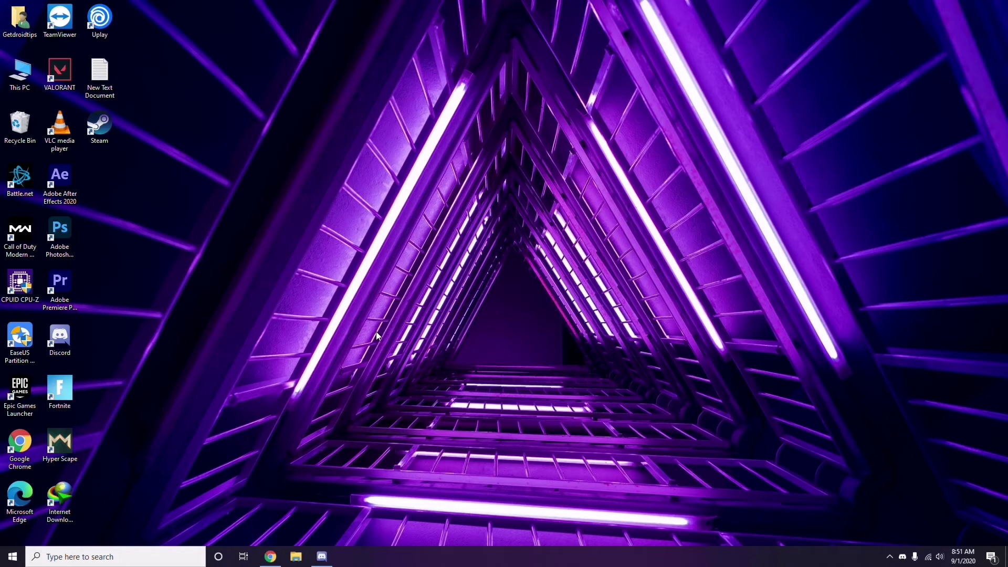
- Search Windows for "windows", check the update status in Windows Update settings, close Settings and refresh the desktop
left_click(81, 556)
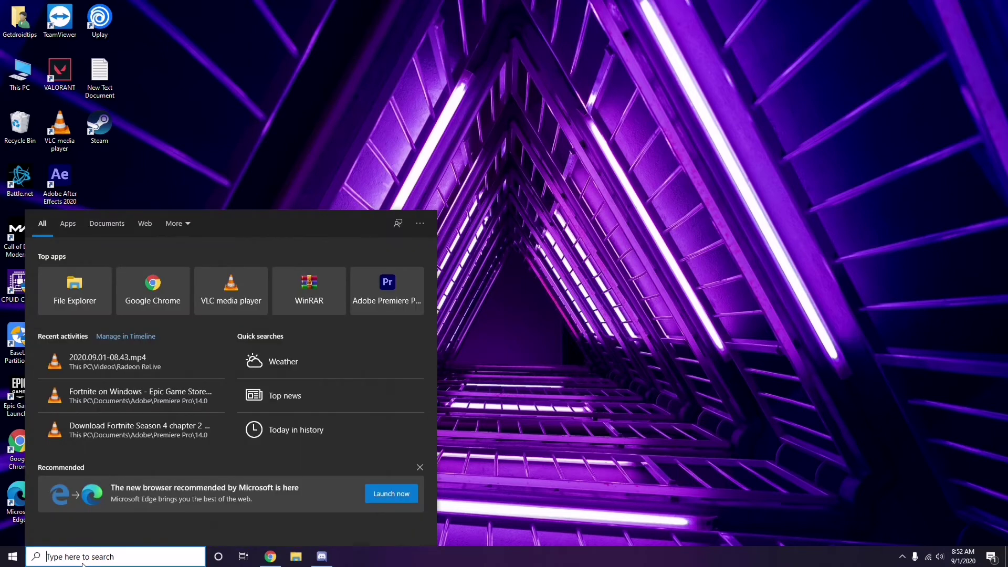
type("windo")
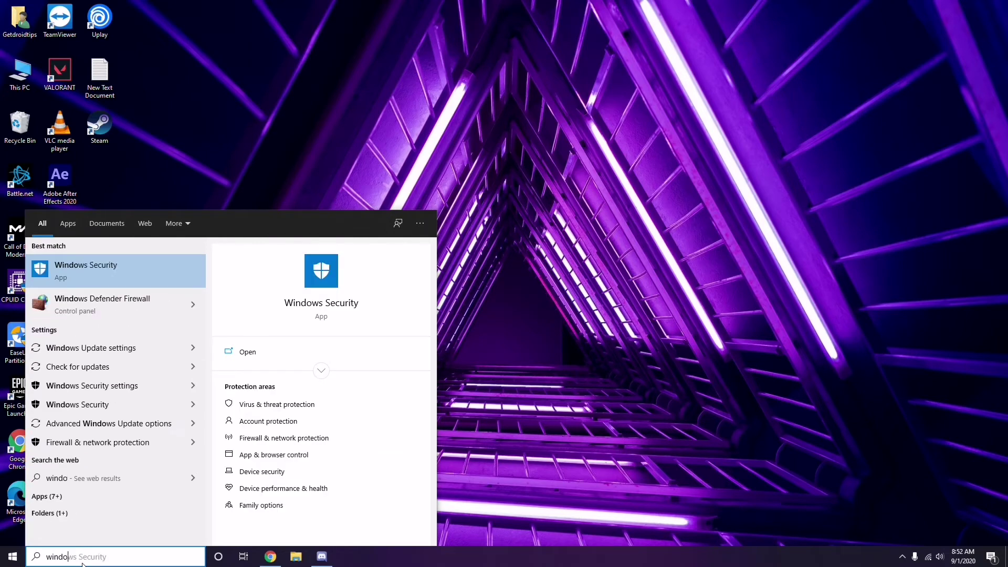
type("ws")
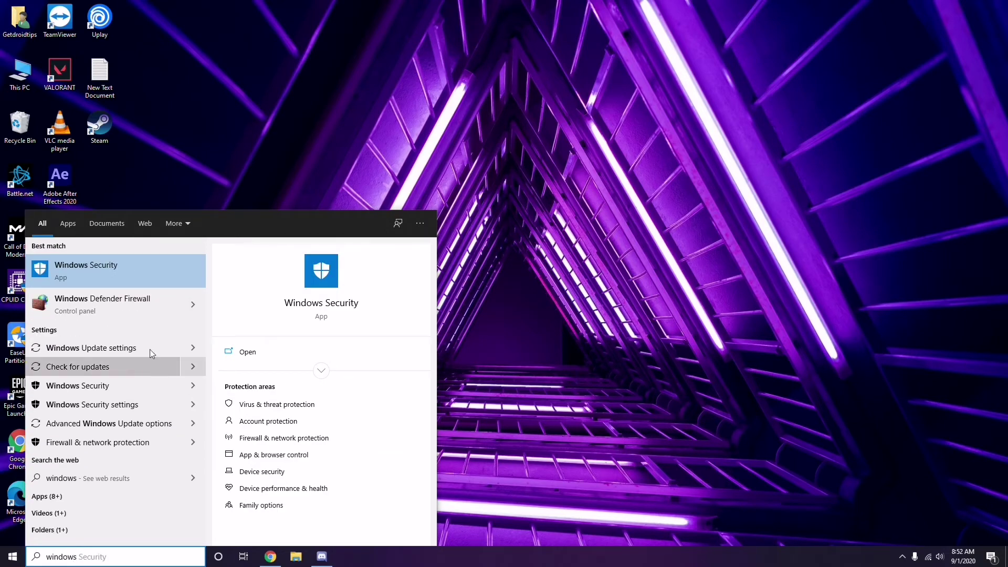
left_click(126, 347)
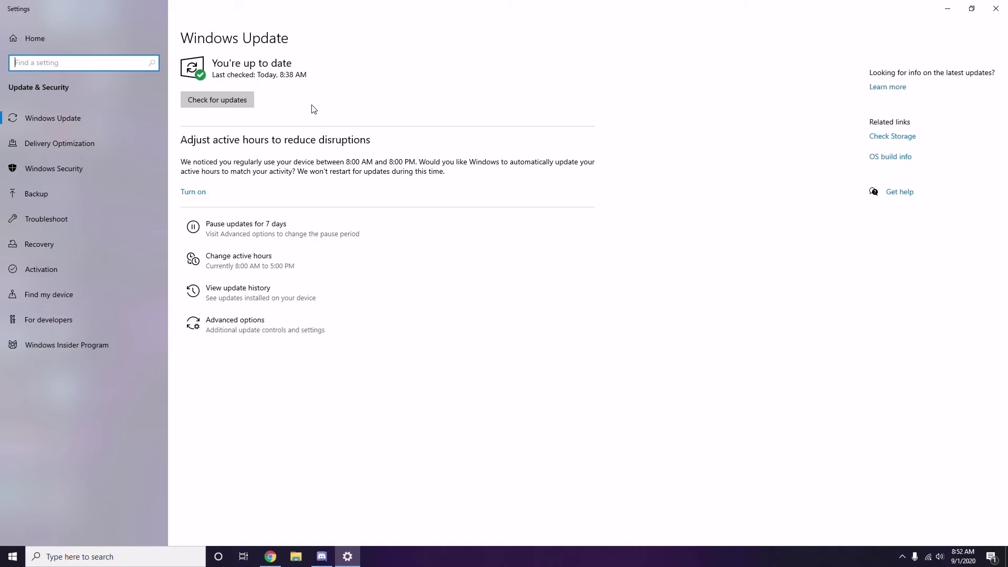
left_click(996, 9)
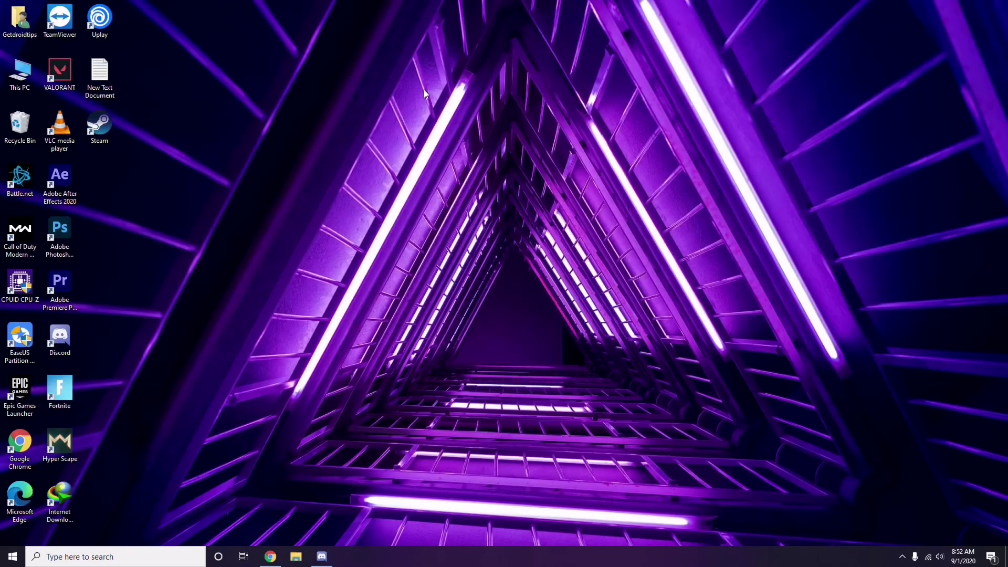
right_click(424, 88)
left_click(440, 137)
- Open the Windows update history from the Update & Security settings and bring up the list of installed updates that can be uninstalled
left_click(60, 558)
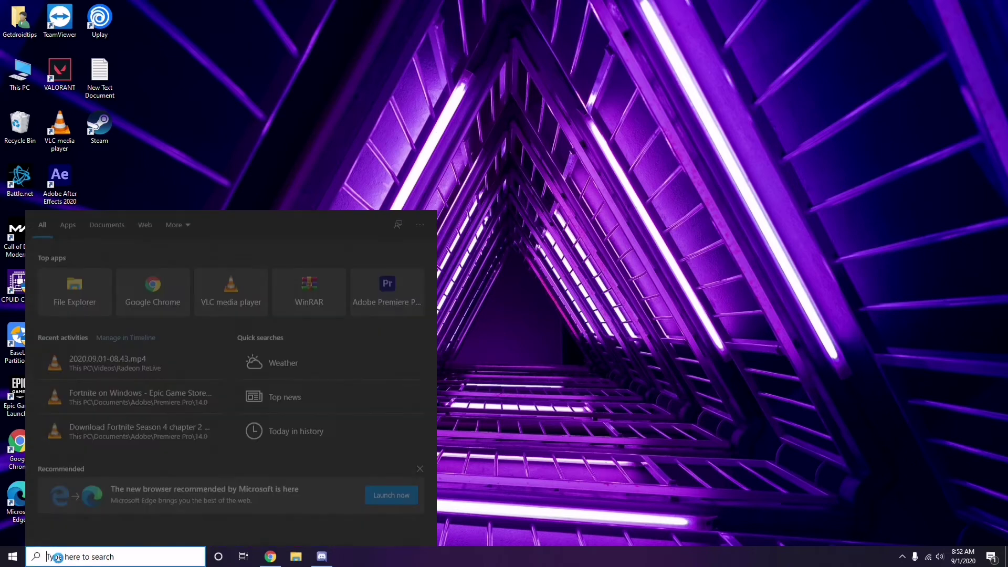
type("se")
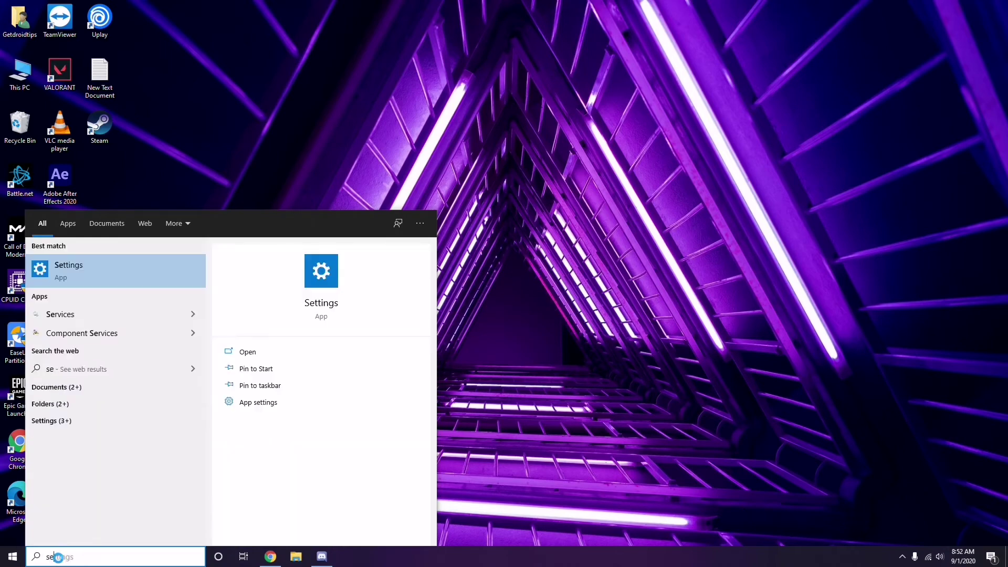
type("ttings")
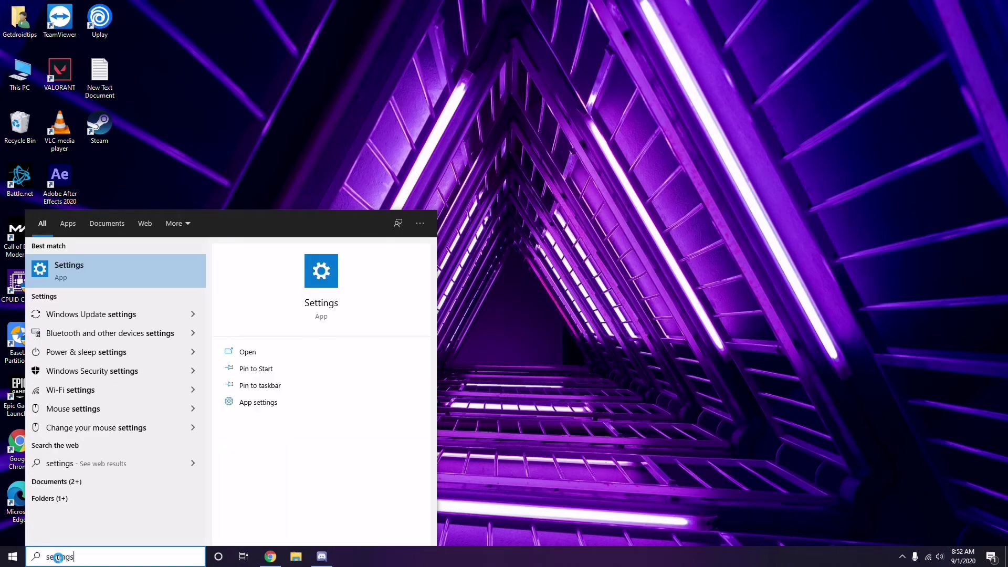
left_click(112, 275)
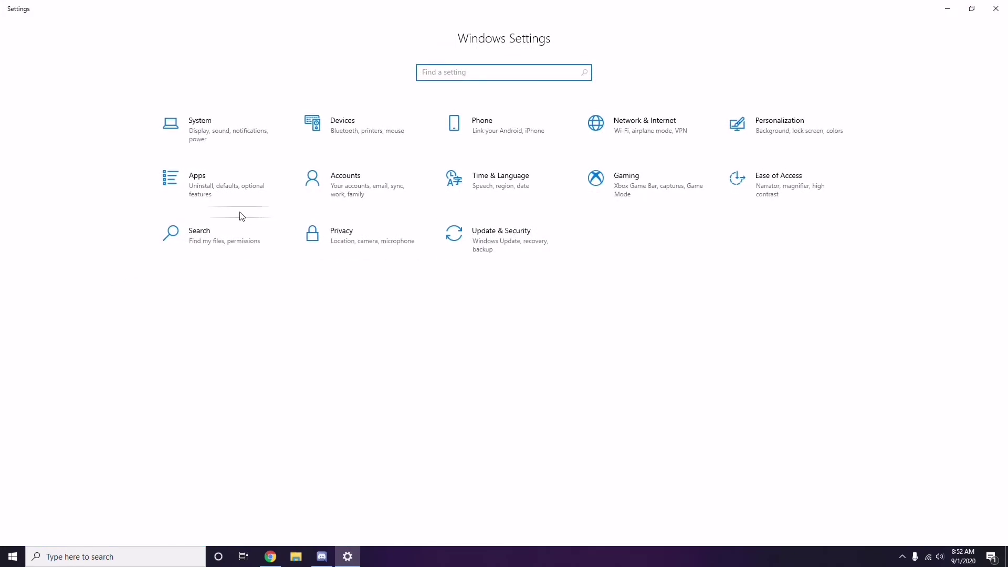
left_click(504, 248)
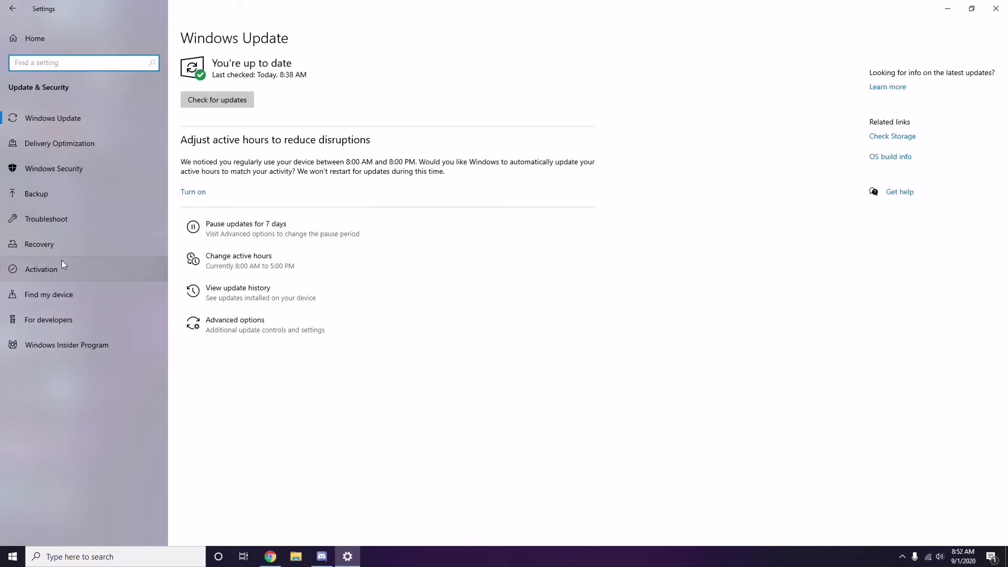
left_click(240, 293)
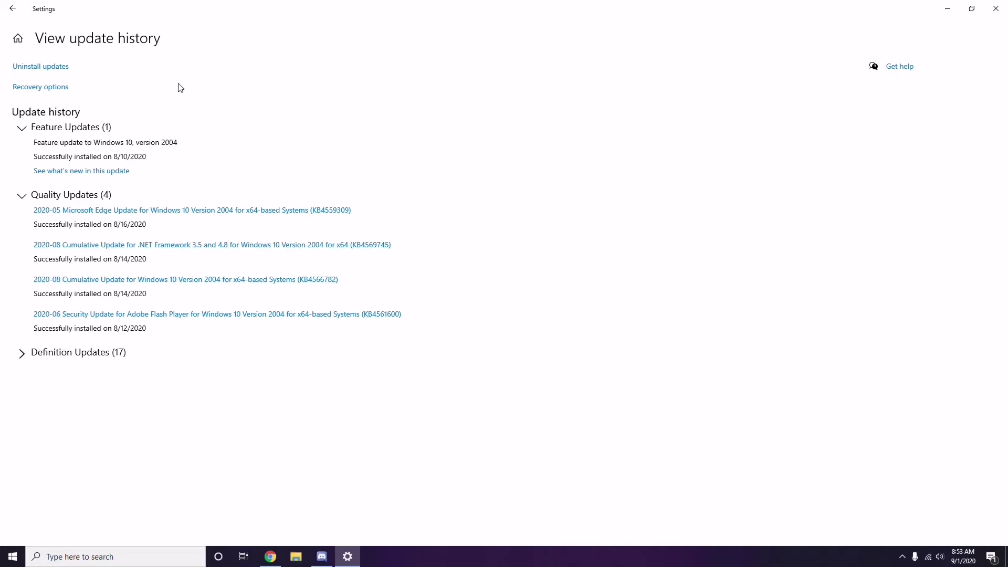
left_click(51, 72)
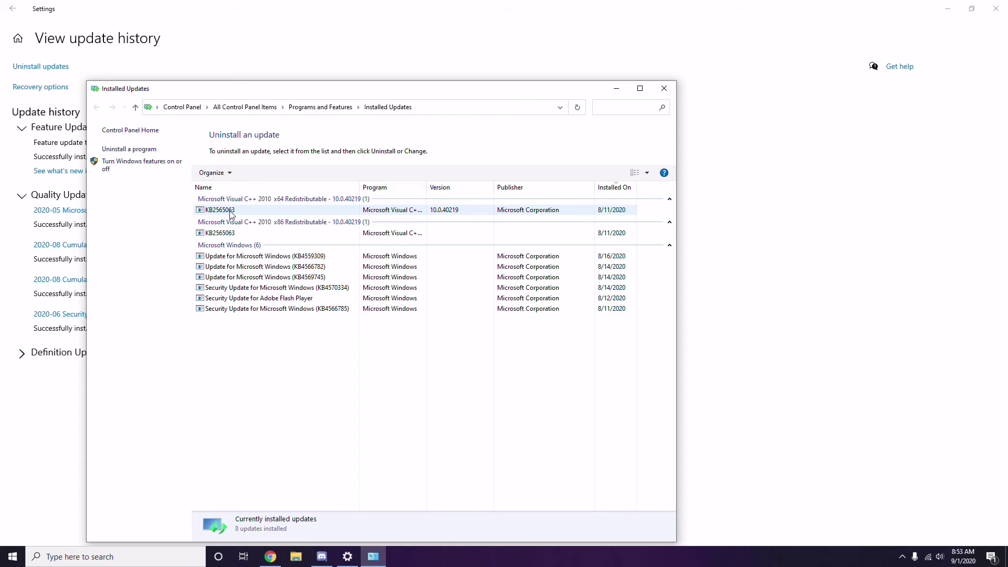
- Show the uninstall option for the Visual C++ 2010 x64 update KB2565063, dismiss it, and close Settings and the Installed Updates window
right_click(231, 212)
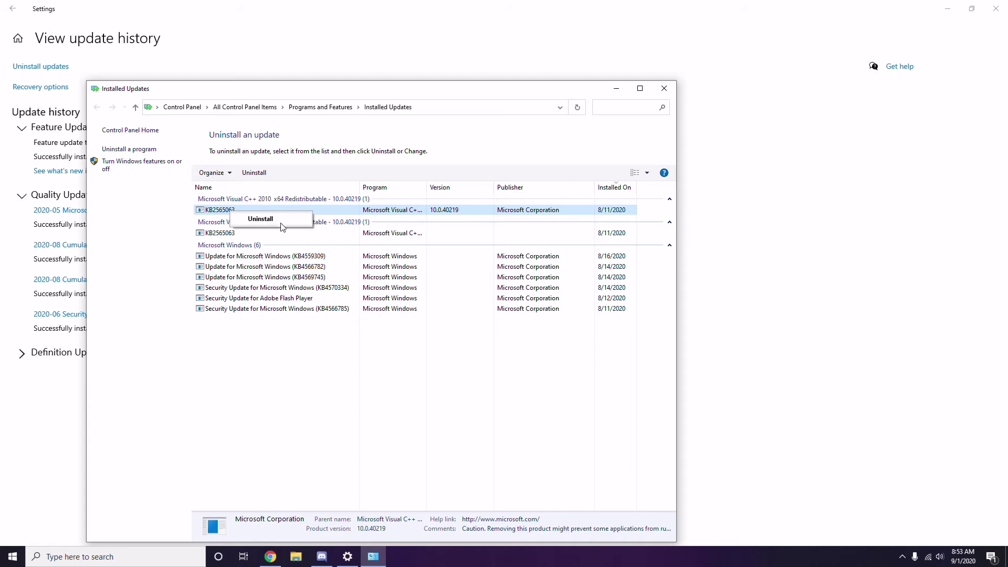
left_click(693, 199)
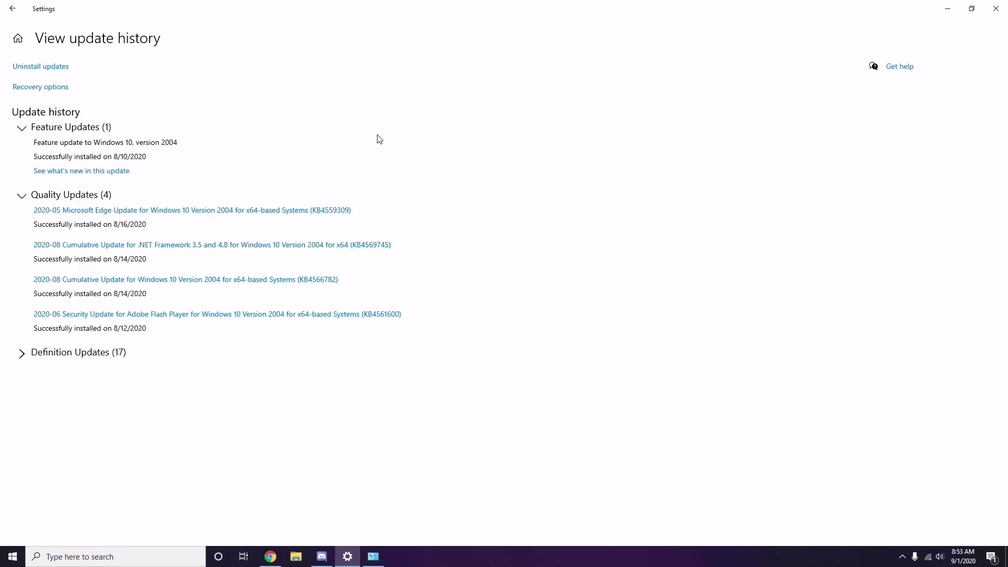
left_click(13, 8)
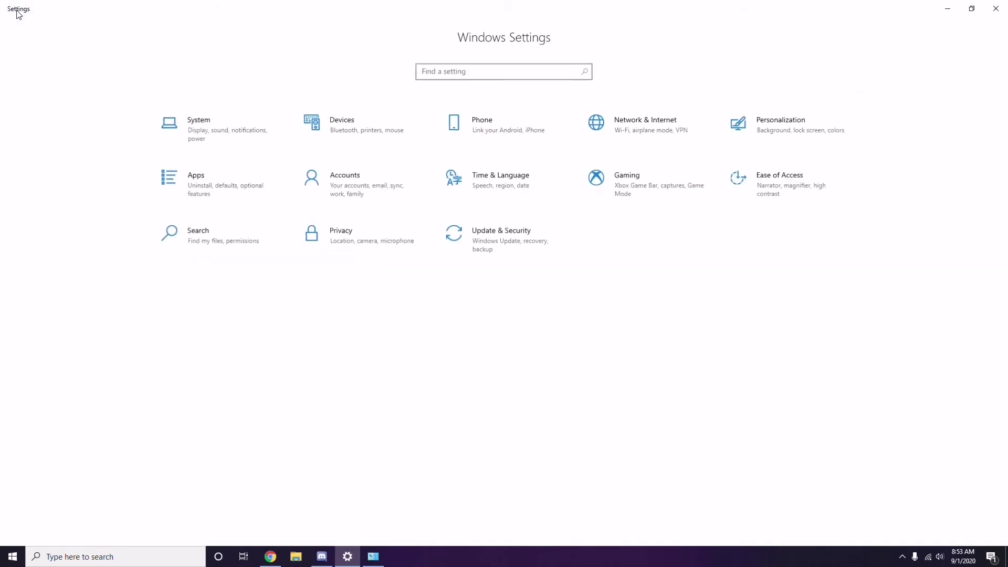
left_click(996, 8)
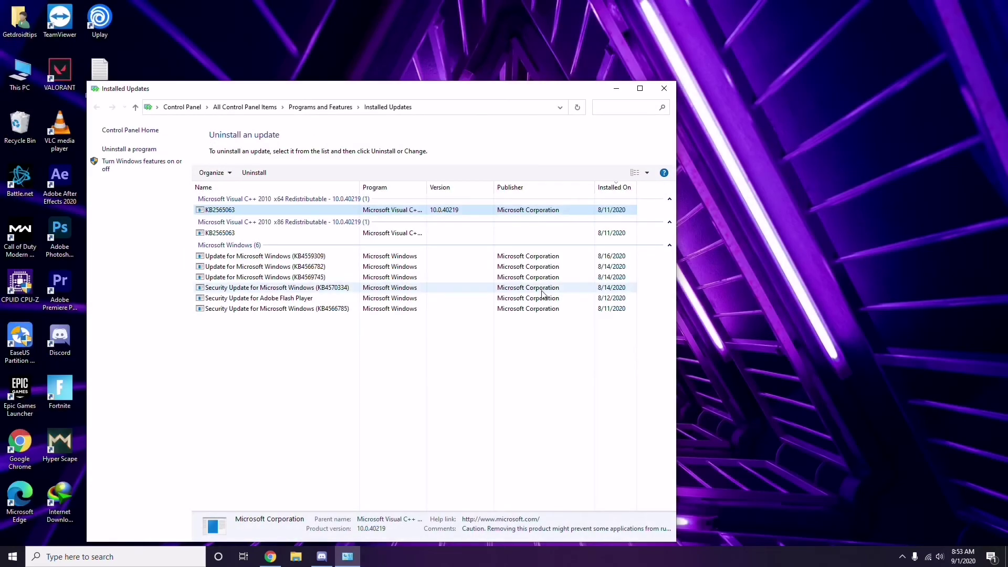
left_click(663, 89)
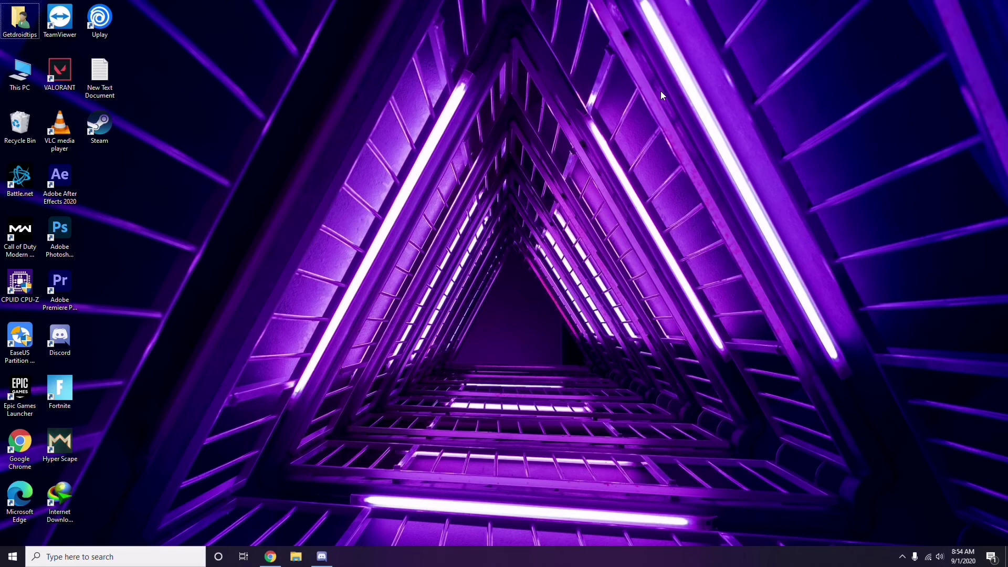
- Open the temporary files folder by running %temp%
key("super+r")
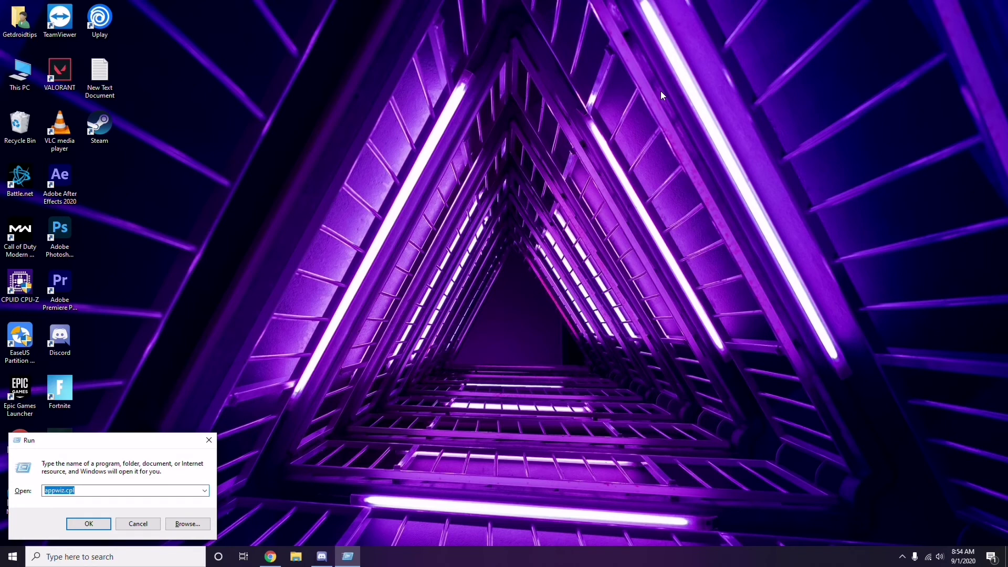
key("BackSpace")
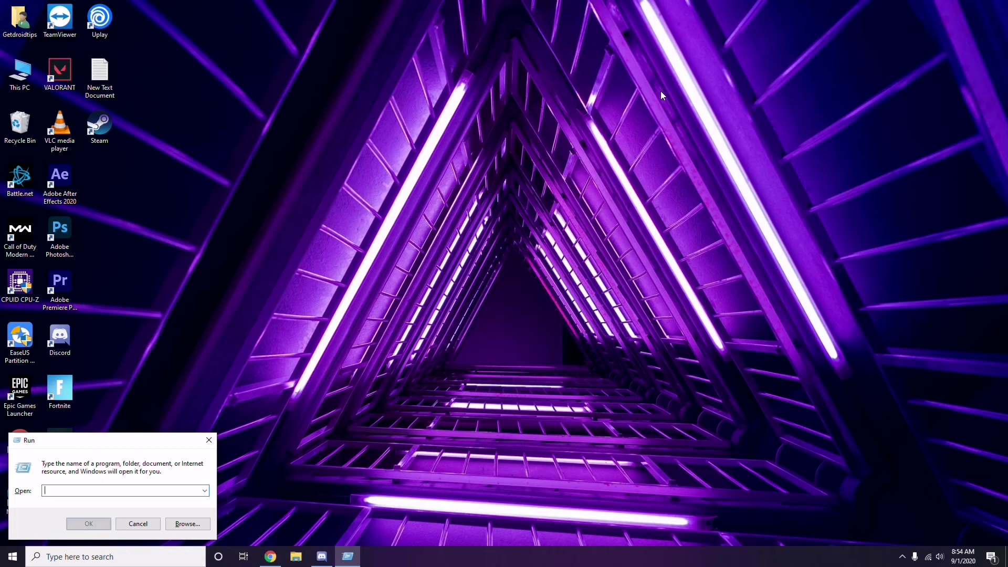
type("%temp")
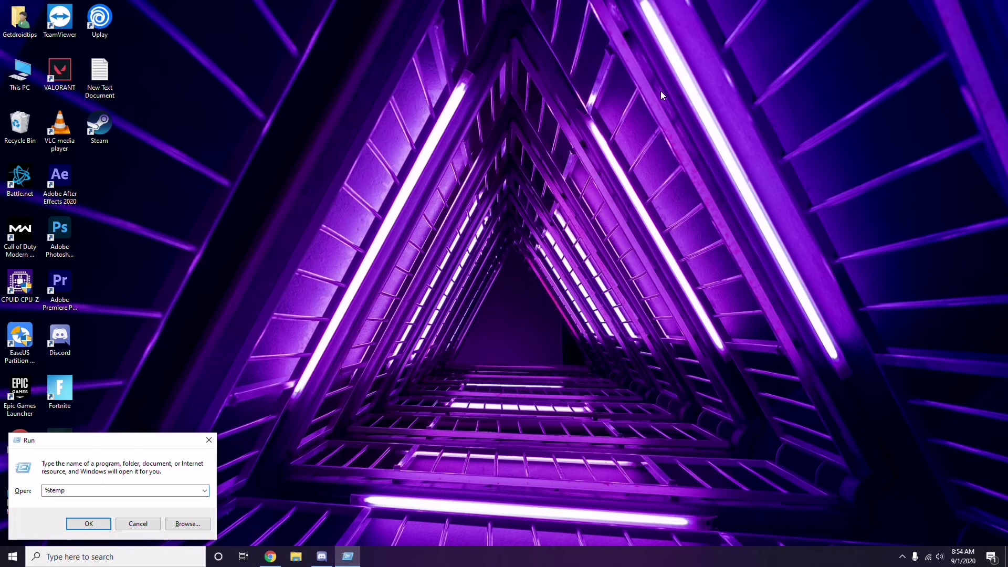
type("%")
left_click(90, 525)
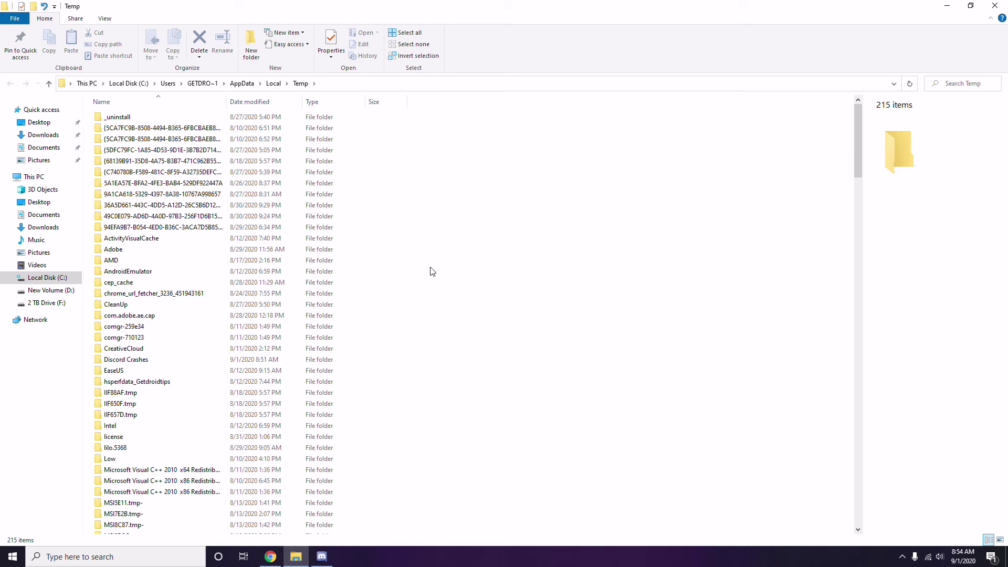
- Select all items in the Temp folder, clear the selection, close the folder and refresh the desktop
key("ctrl+a")
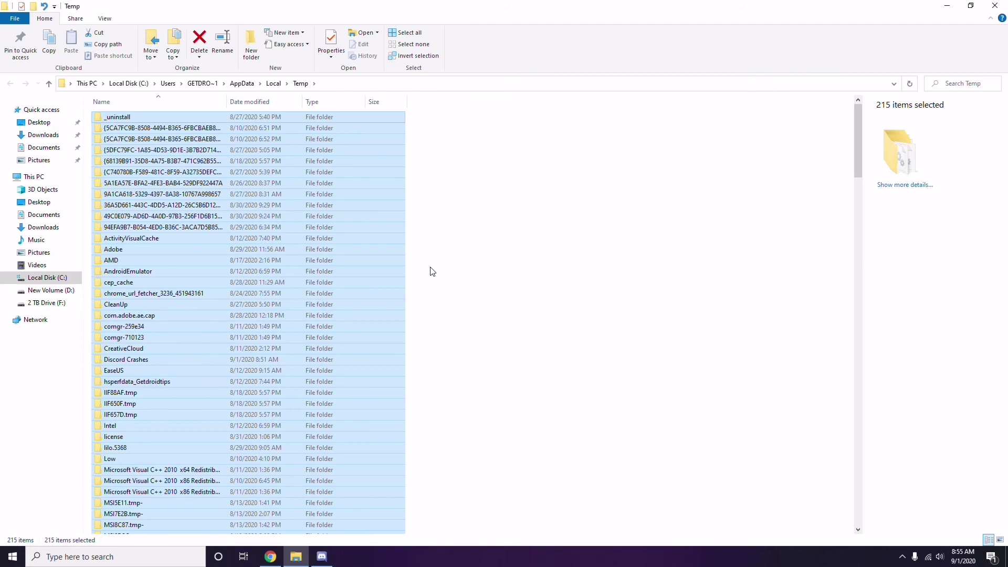
left_click(485, 268)
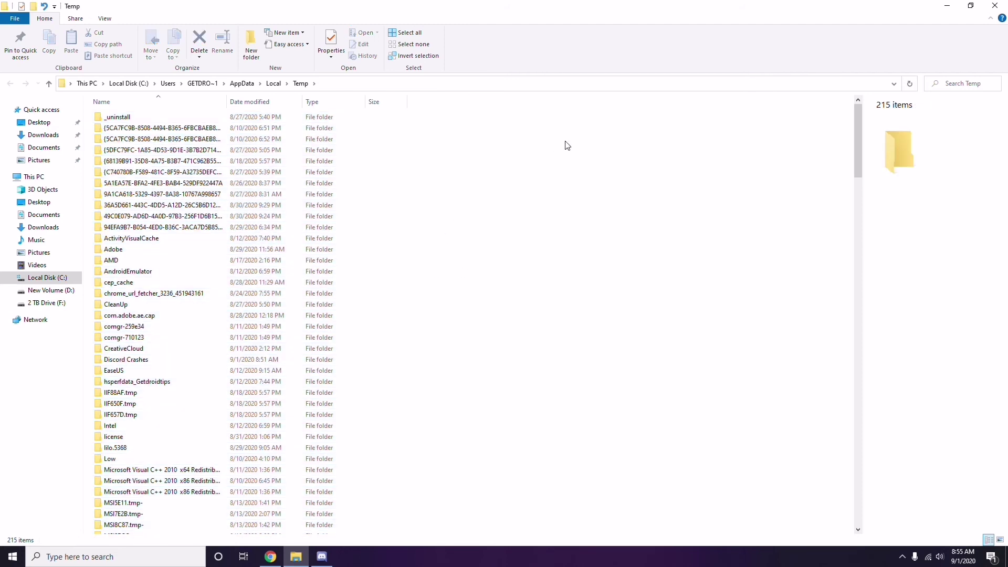
left_click(994, 5)
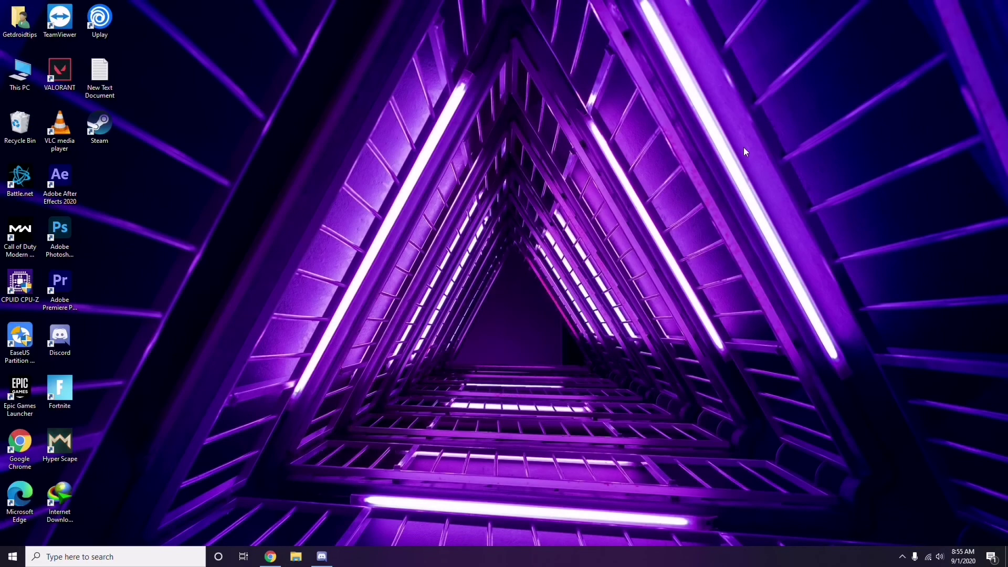
right_click(386, 154)
left_click(418, 201)
- Open AMD Radeon Software from the hidden background apps, review its Home overview and close it
left_click(902, 557)
left_click(923, 493)
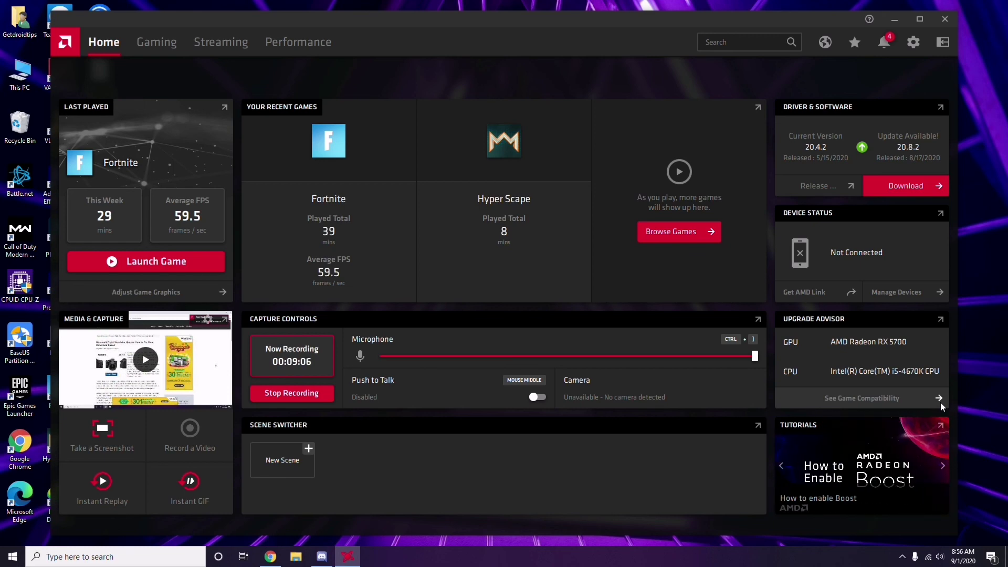
left_click(946, 21)
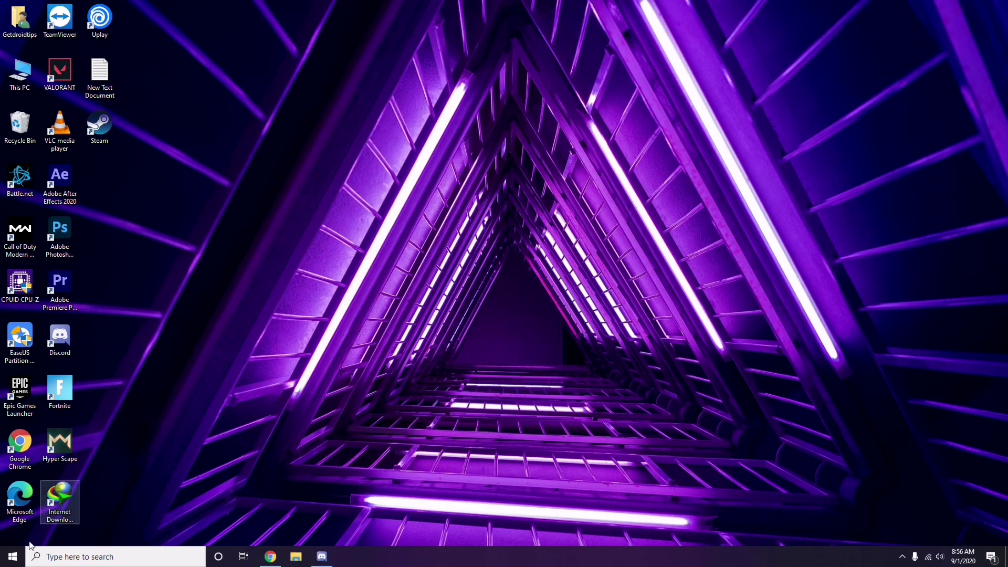
left_click(14, 557)
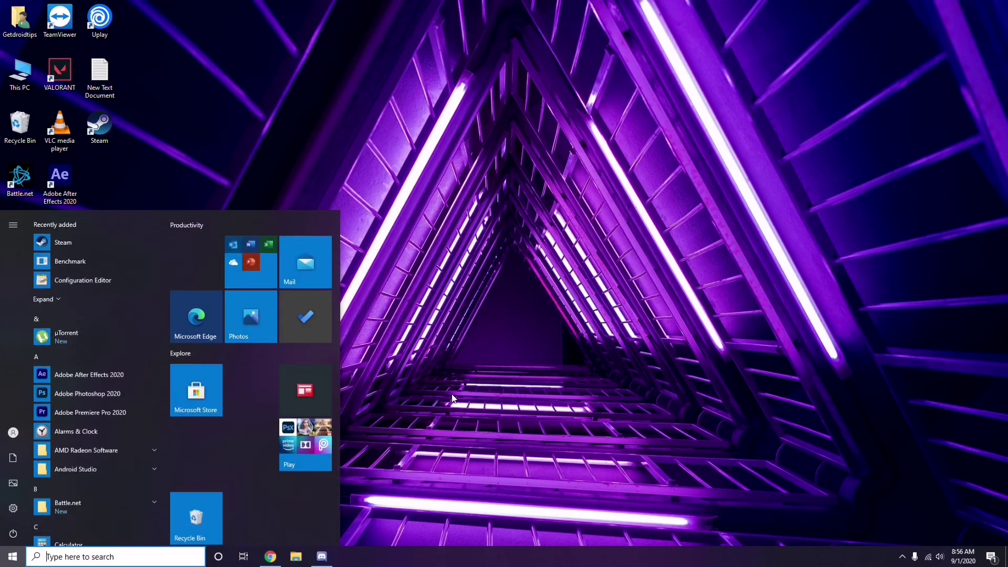
left_click(454, 391)
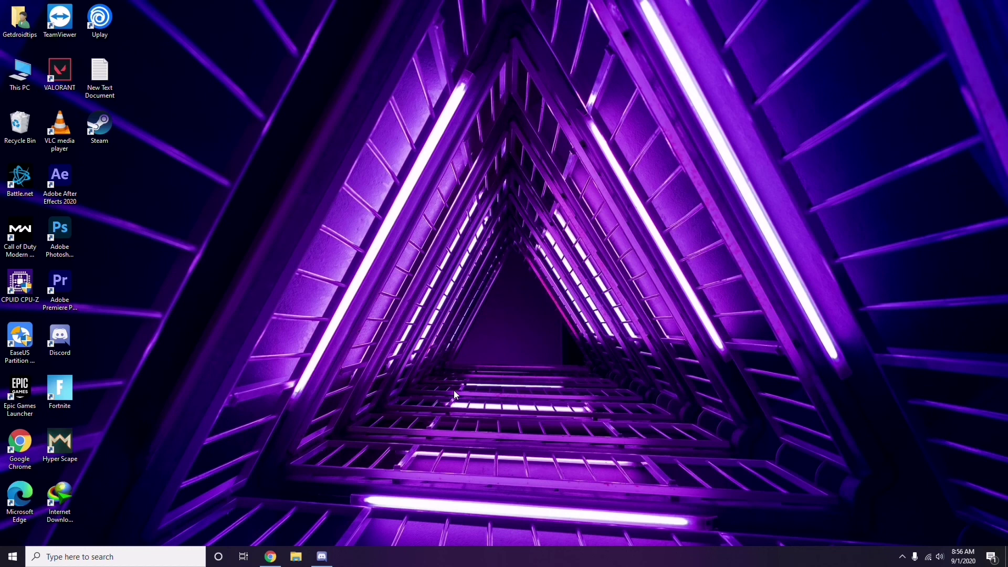
right_click(278, 241)
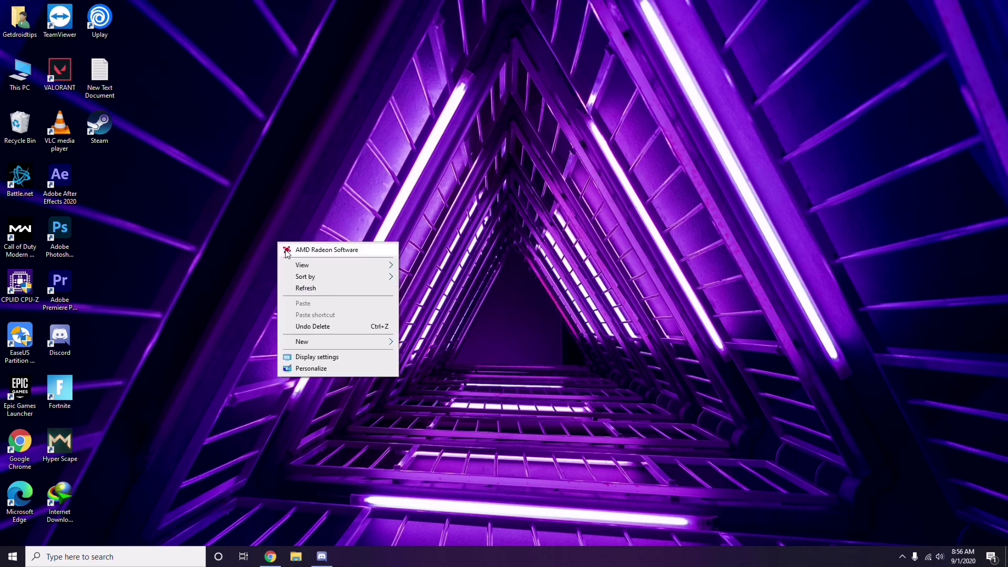
left_click(308, 287)
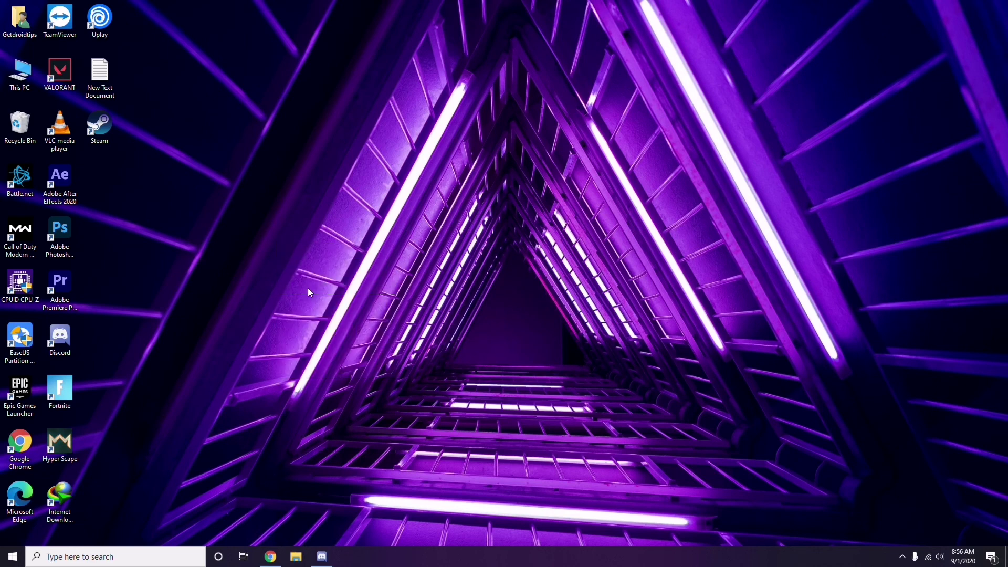